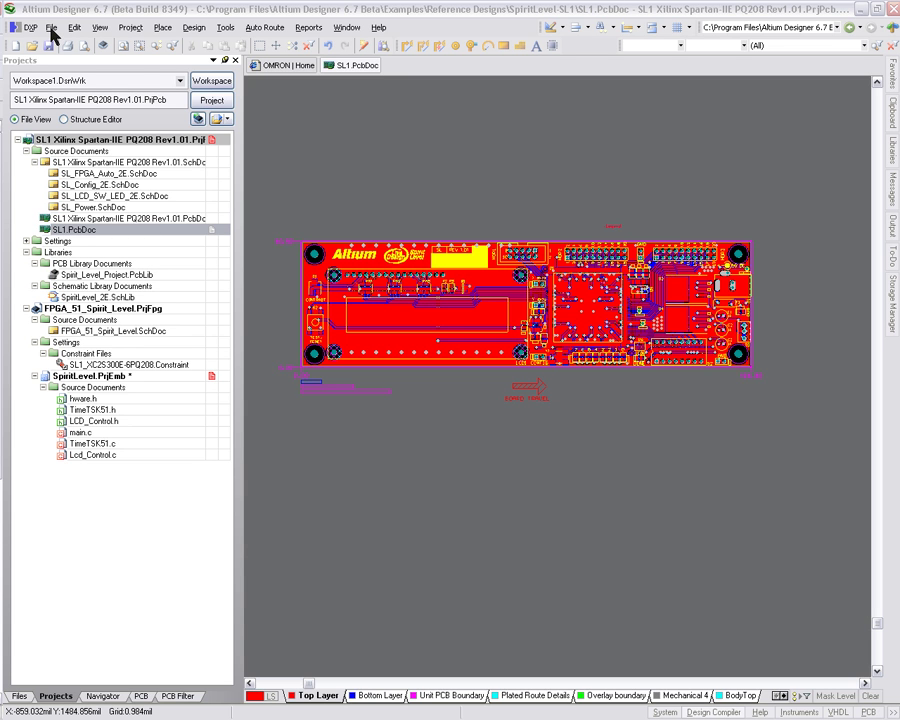
Step: Open the Gerber output setup for the SL1 board and set the number format to 2:5
left_click(52, 28)
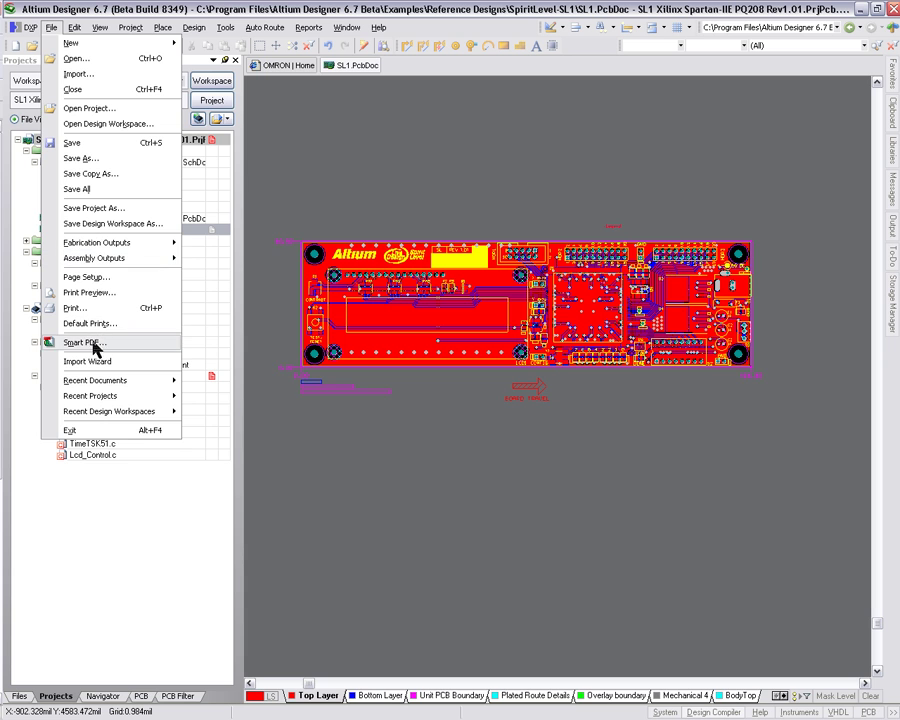
mouse_move(100, 248)
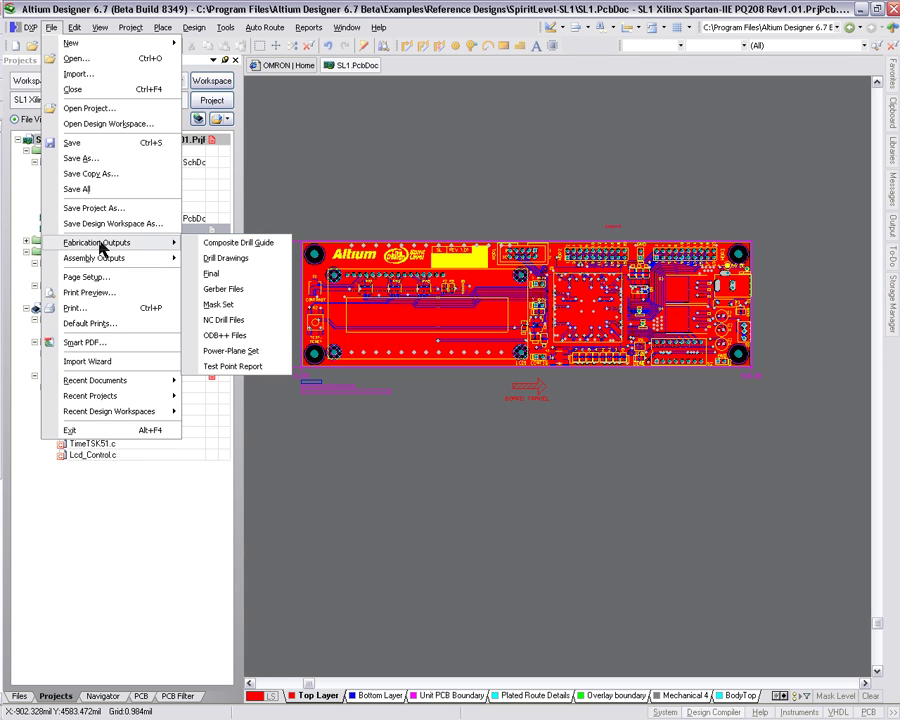
left_click(229, 291)
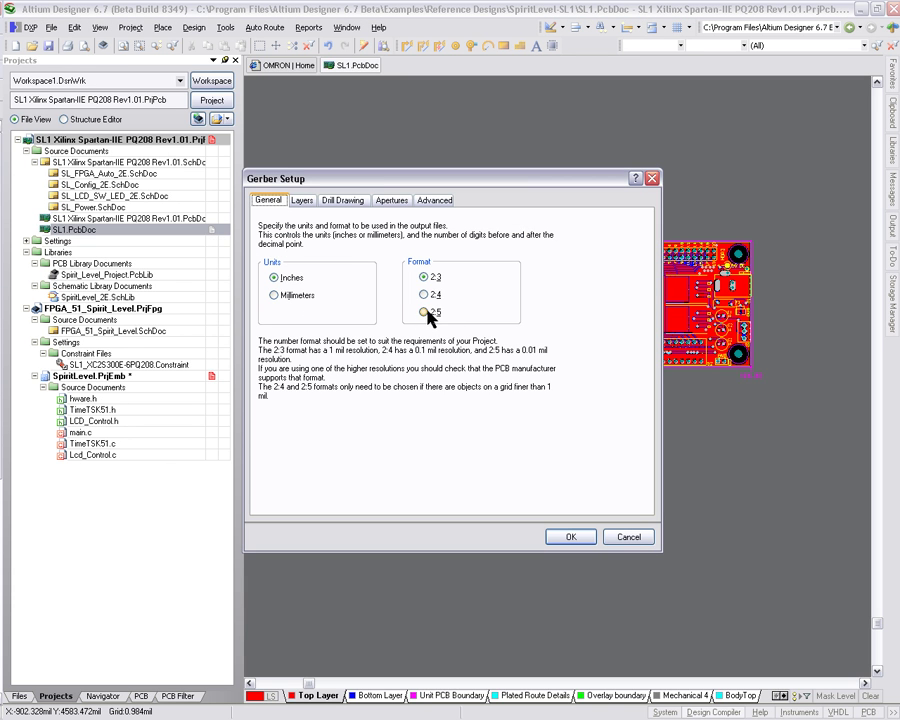
left_click(427, 315)
Step: Choose Top Layer and Bottom Layer to plot in the Gerber output, and add the Unit PCB Boundary mechanical layer to all plots
left_click(301, 200)
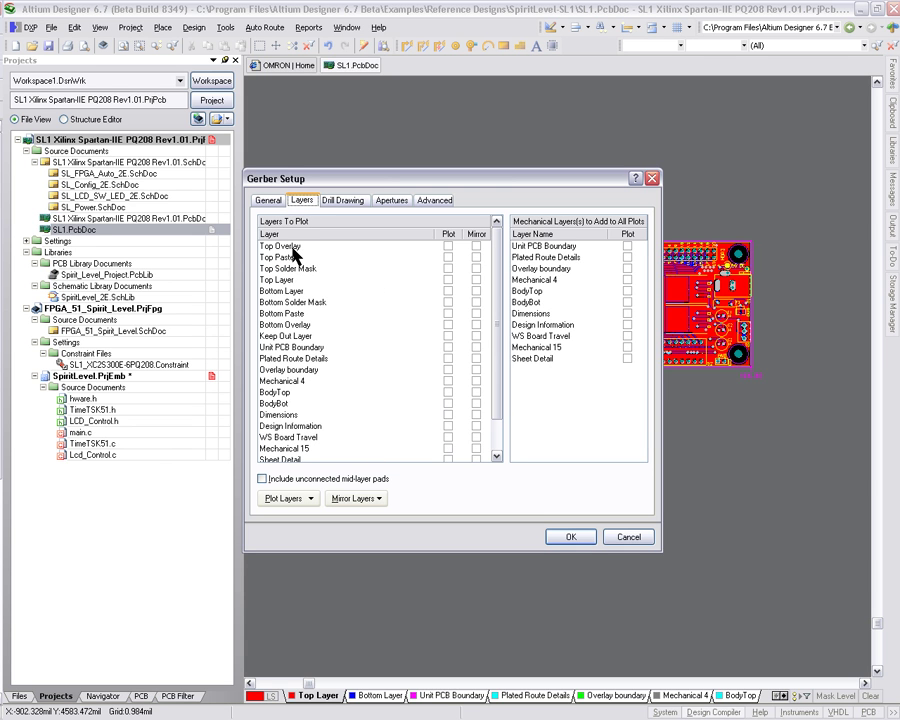
left_click(316, 280)
left_click(448, 280)
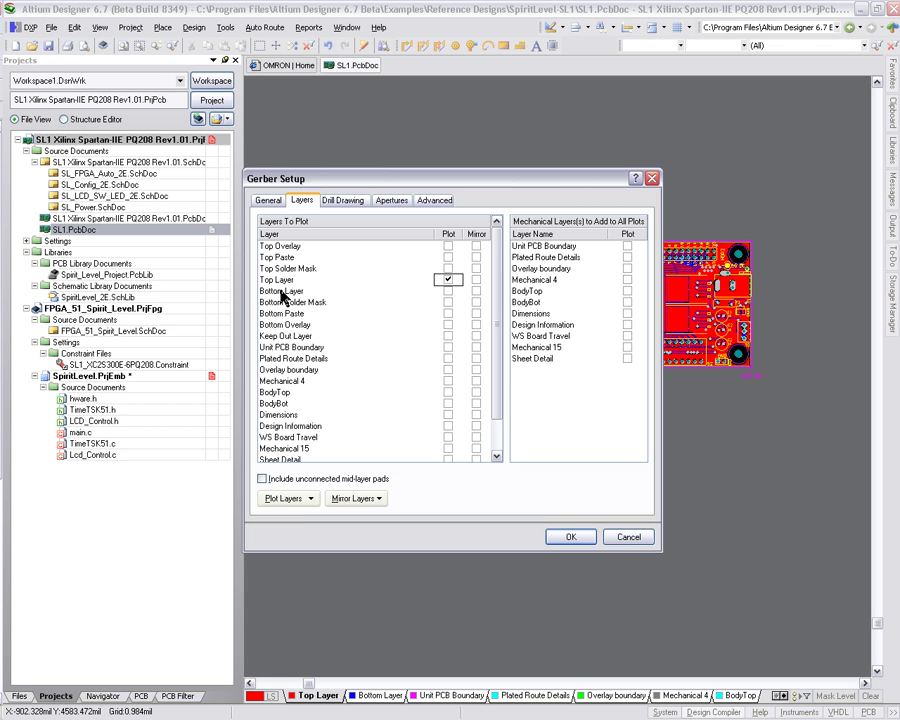
left_click(286, 291)
left_click(448, 291)
left_click(627, 247)
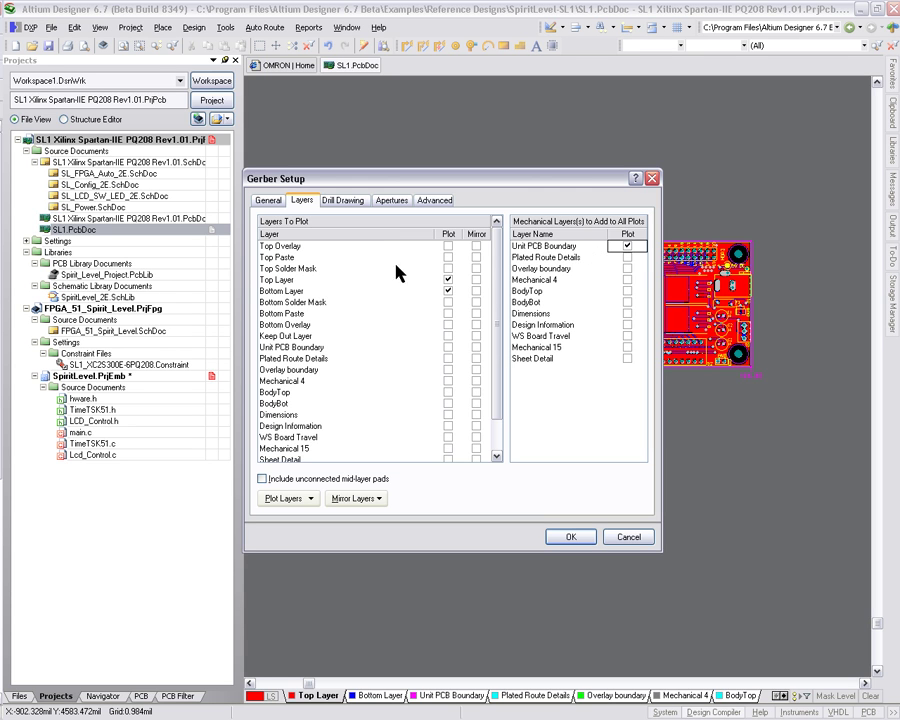
left_click(540, 248)
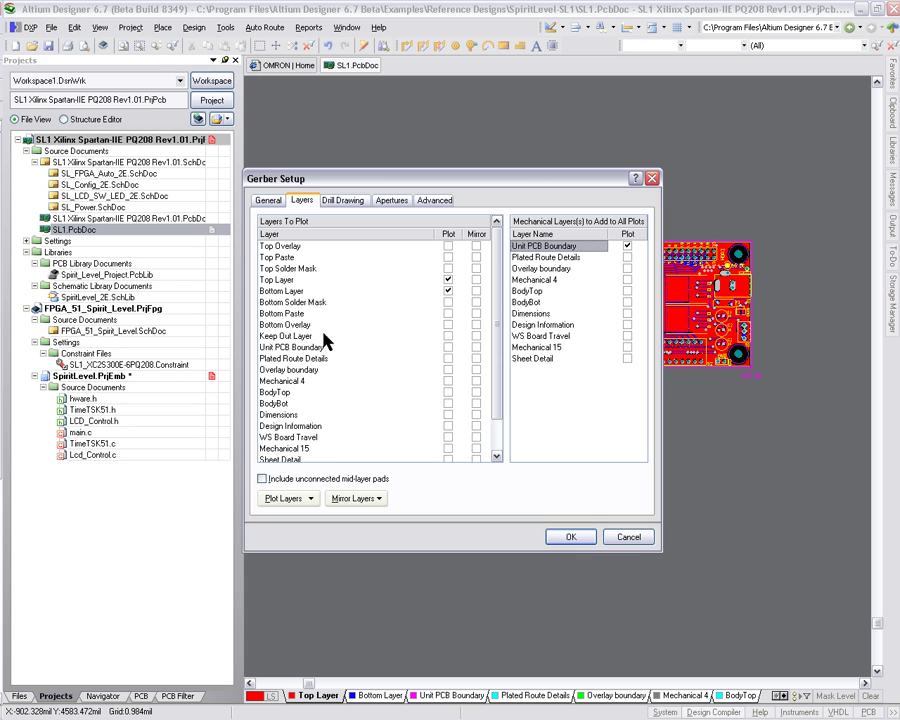
left_click(313, 501)
left_click(432, 505)
Step: Review the drill drawing and aperture settings and set the Gerber position on film to reference the absolute origin
left_click(352, 203)
left_click(396, 204)
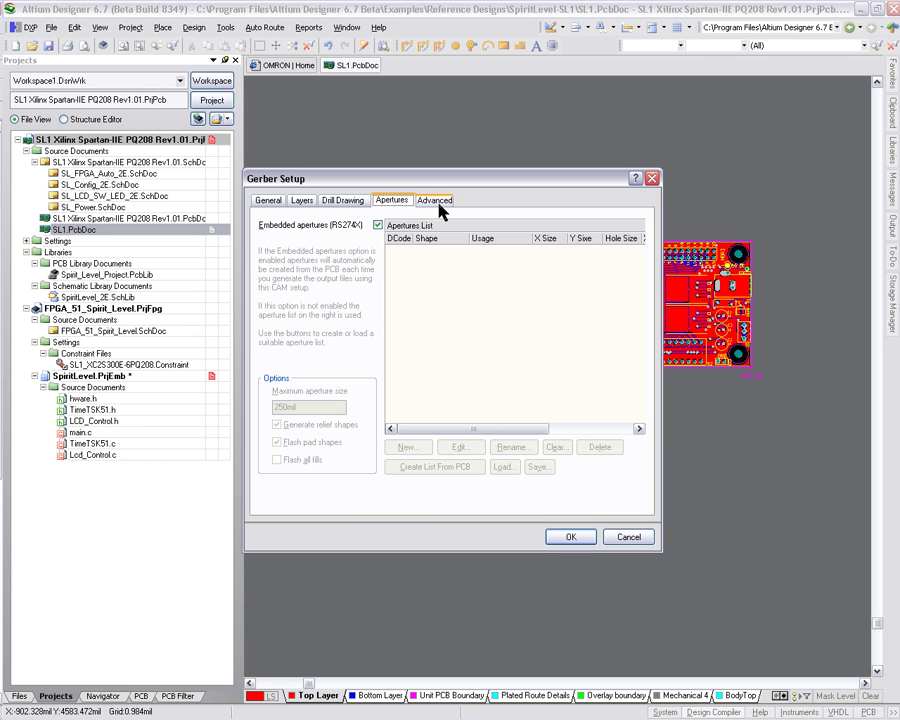
left_click(434, 201)
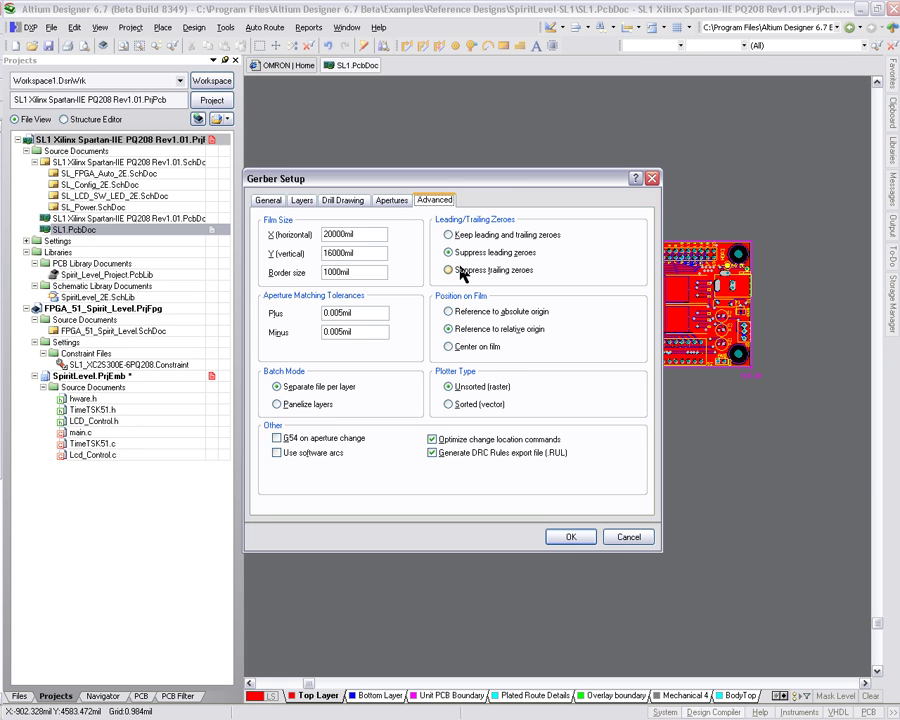
left_click(449, 311)
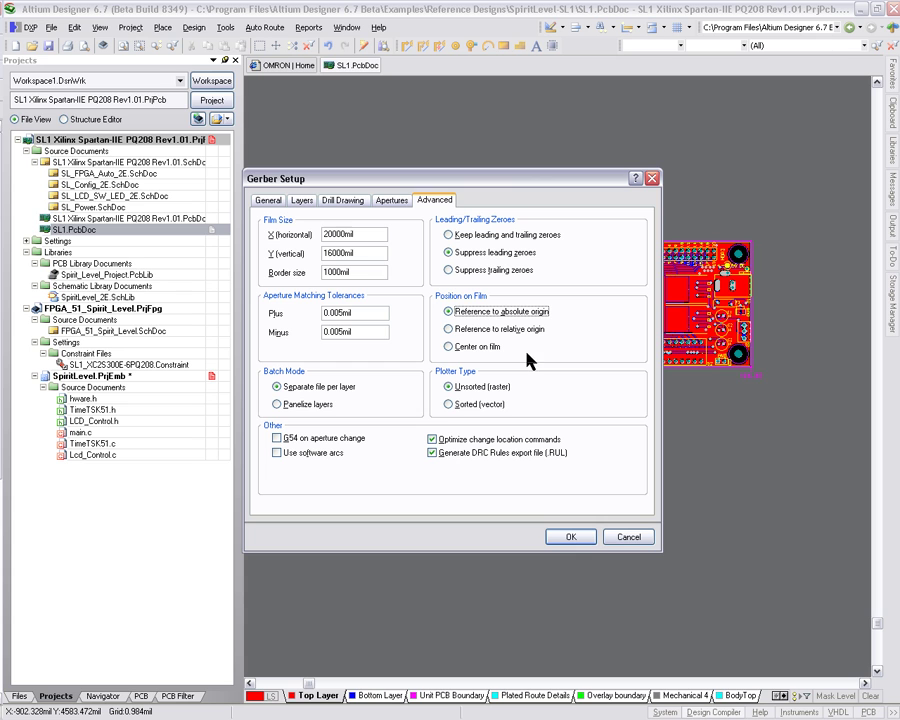
Step: Edit the film border size and generate the Gerber files
left_click(339, 272)
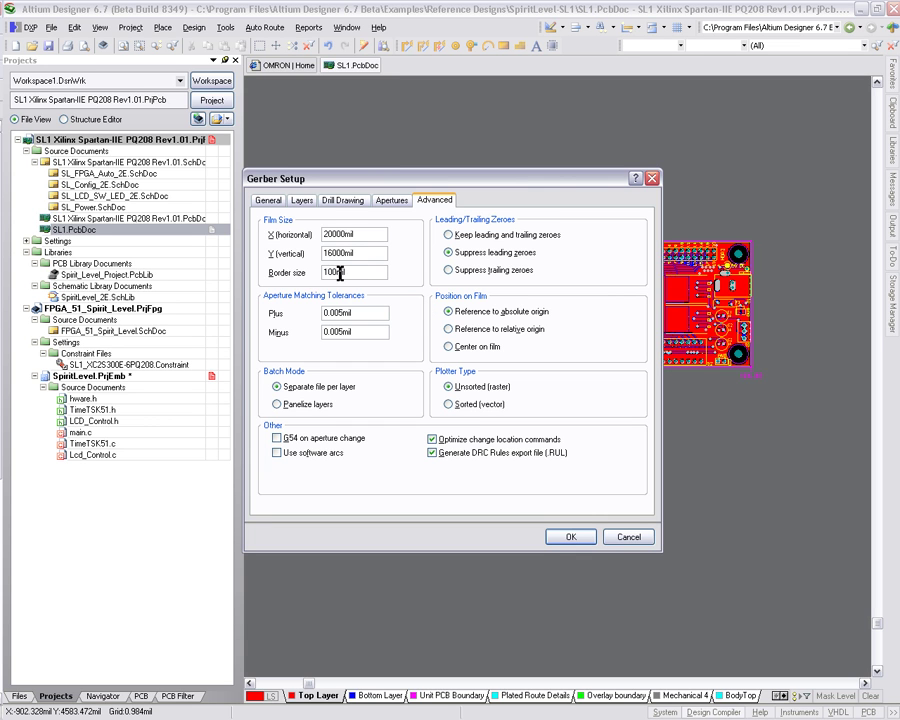
key("Delete")
type("3")
left_click(577, 539)
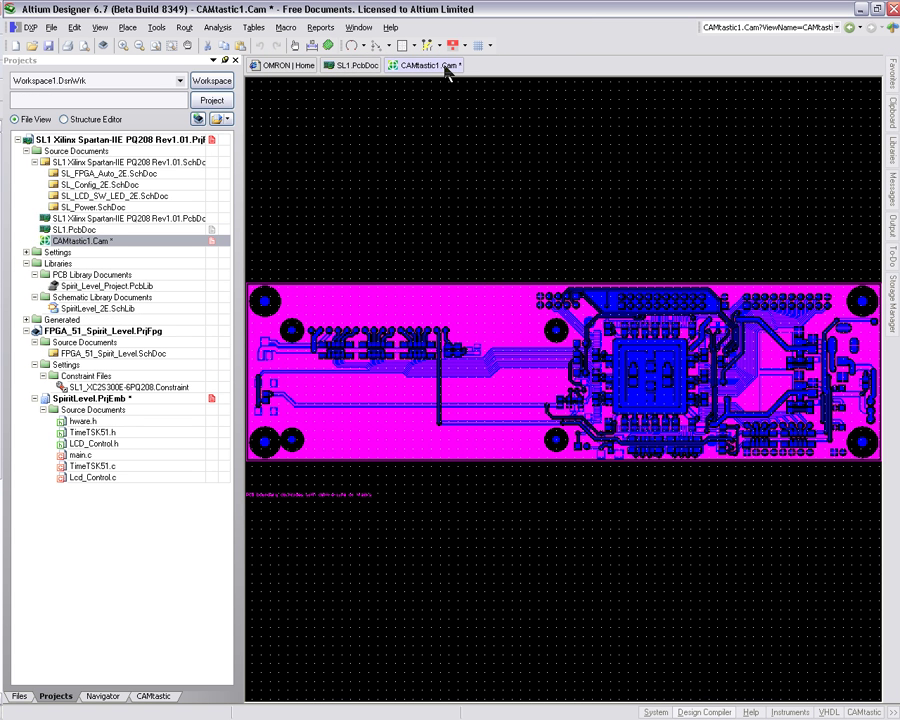
Step: Save the generated CAMtastic document as SL1.Cam in the SpiritLevel-SL1 folder
right_click(100, 240)
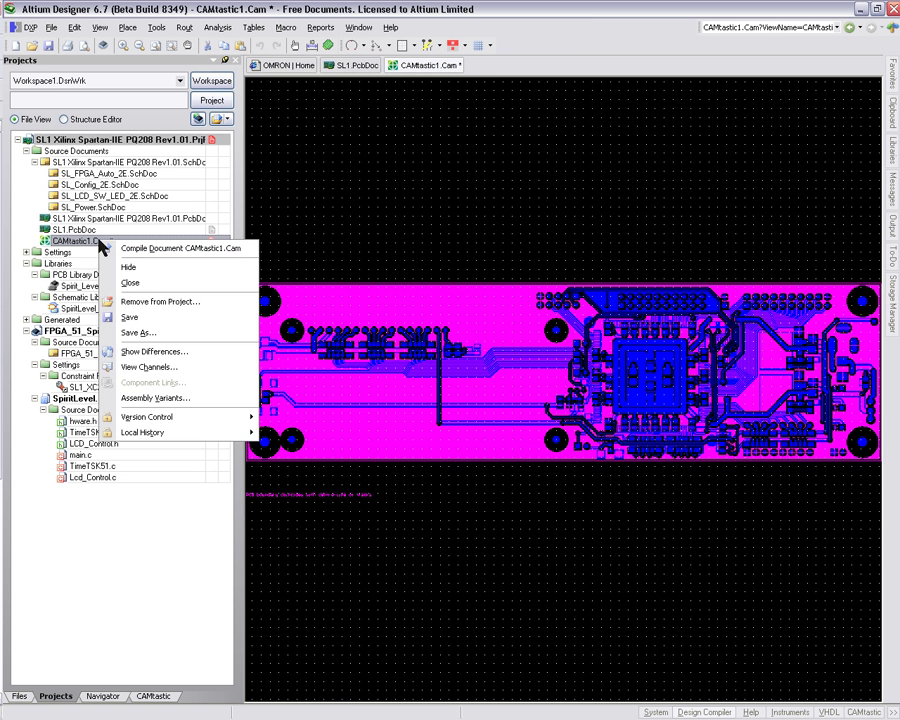
left_click(128, 333)
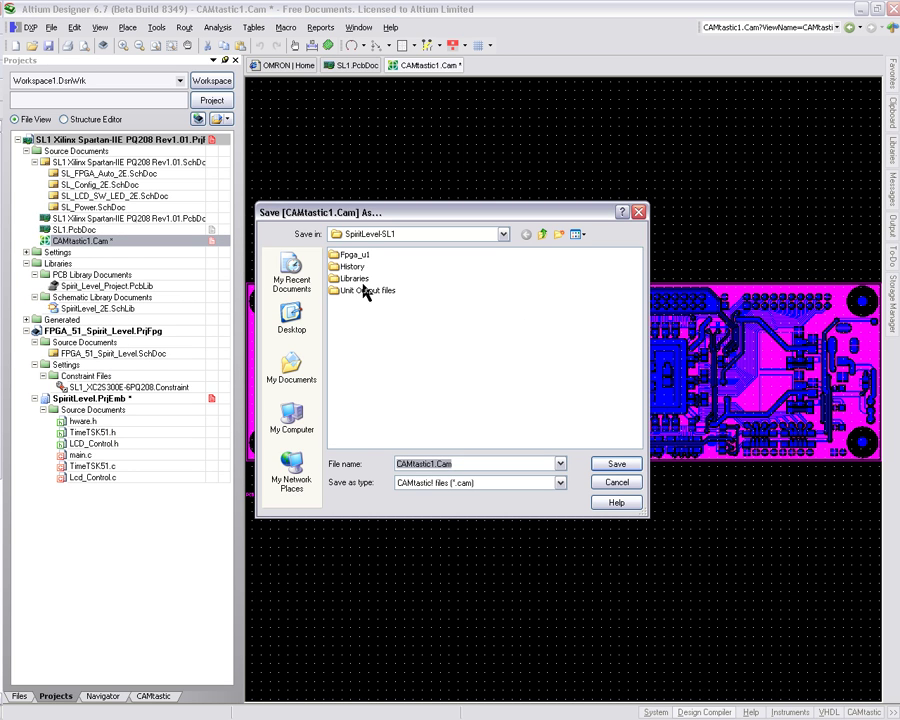
left_click(428, 464)
key("BackSpace")
key("BackSpace")
key("BackSpace")
key("BackSpace")
key("BackSpace")
key("BackSpace")
key("BackSpace")
key("BackSpace")
key("BackSpace")
key("BackSpace")
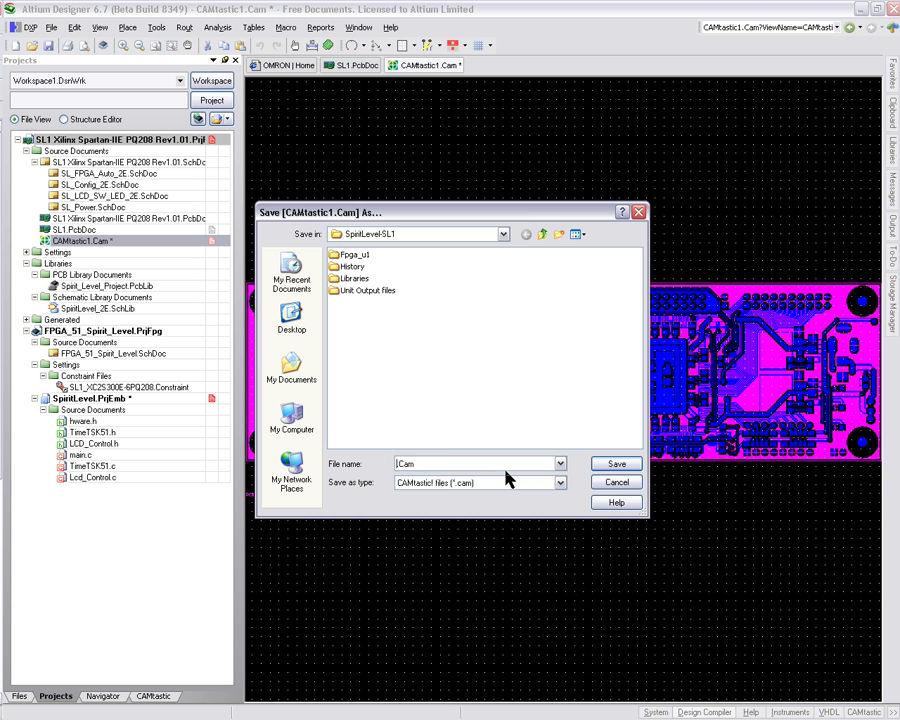
type("SL1")
left_click(598, 465)
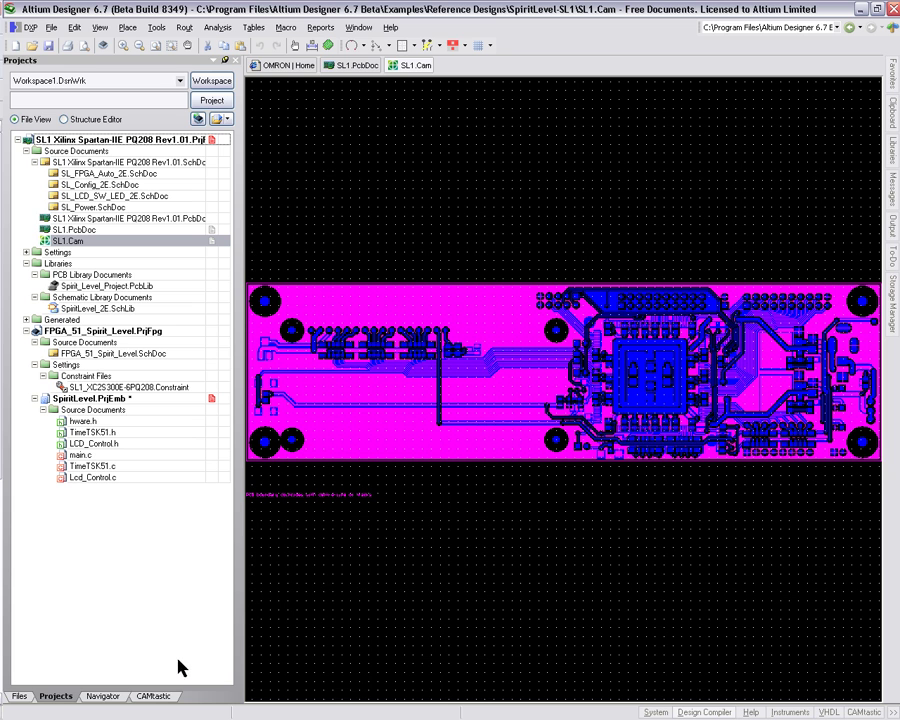
Step: Examine the top and bottom copper layers of SL1.Cam one at a time by cycling through their visibility
left_click(155, 697)
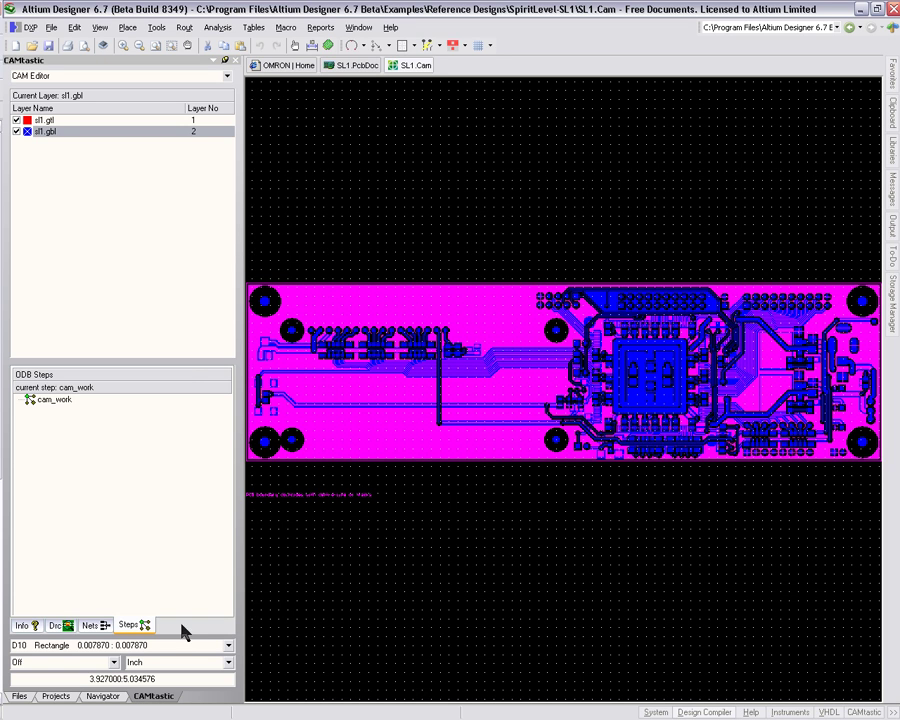
left_click(16, 120)
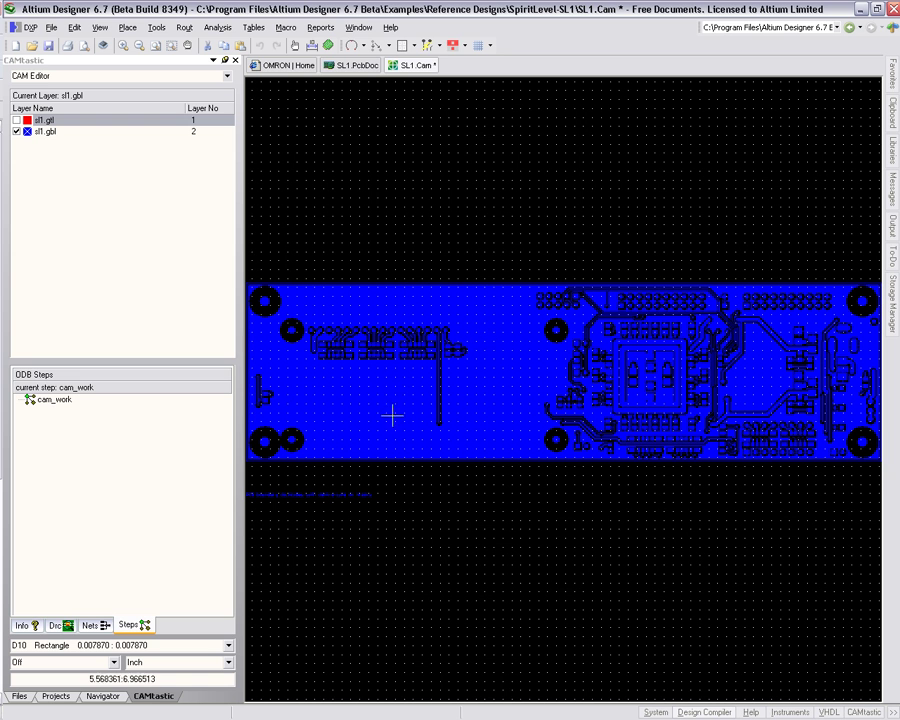
left_click(71, 134)
key("plus")
key("plus")
key("plus")
key("plus")
key("plus")
key("plus")
key("plus")
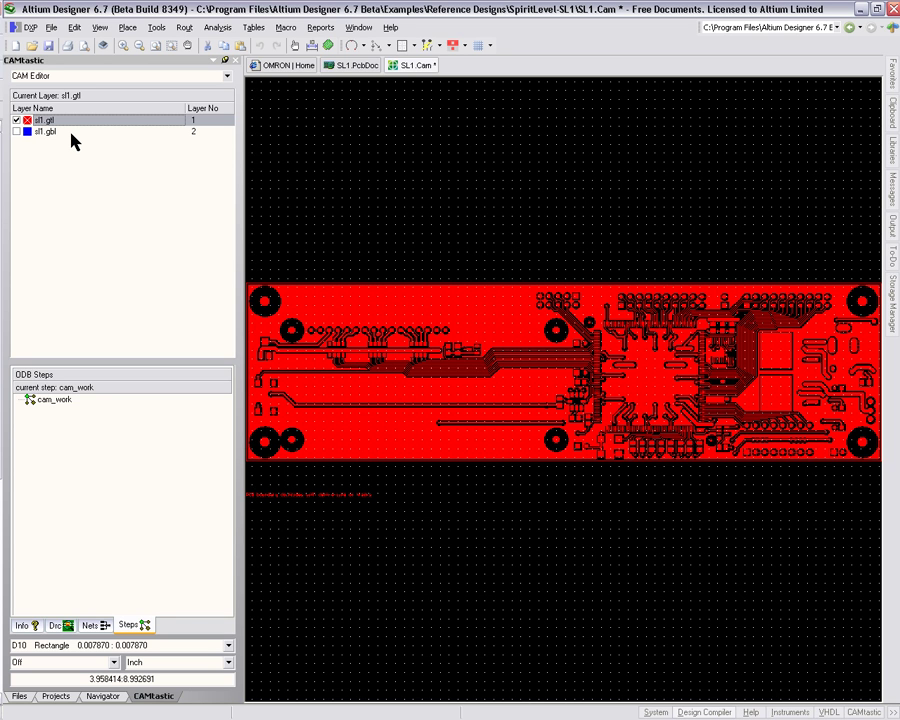
key("plus")
key("plus")
key("plus")
key("plus")
Step: Generate NC drill files from SL1.PcbDoc in 2:5 format, suppressing leading zeroes and referencing the absolute origin
left_click(358, 66)
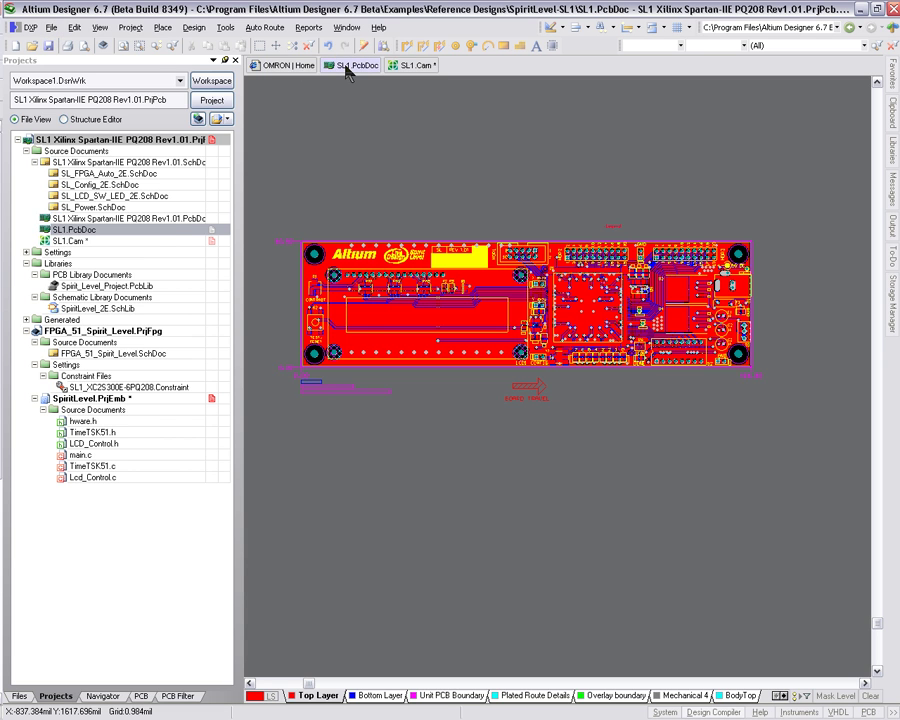
left_click(55, 30)
mouse_move(70, 243)
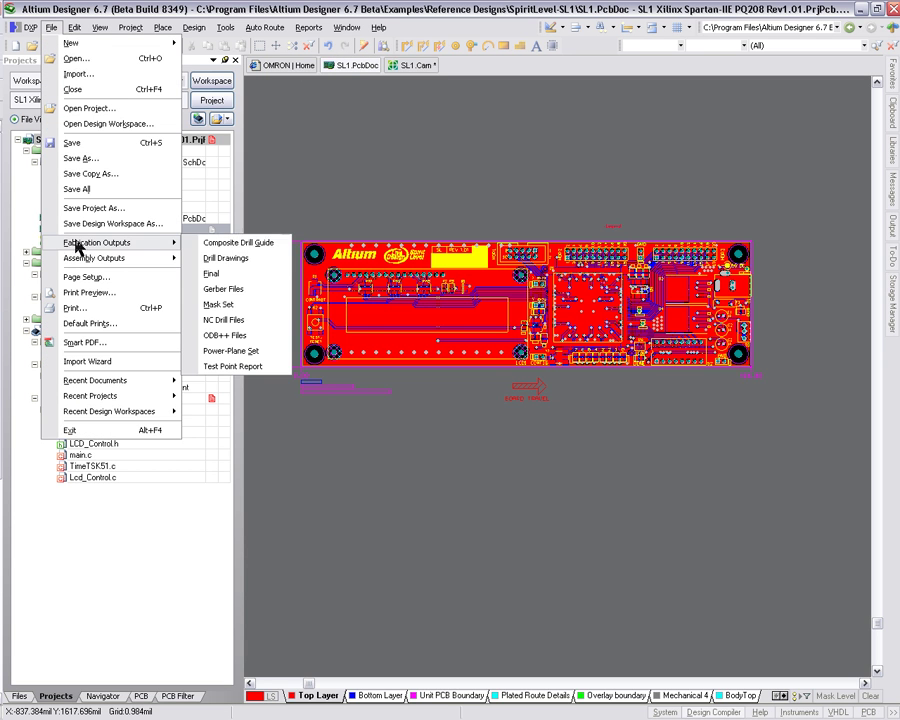
left_click(225, 320)
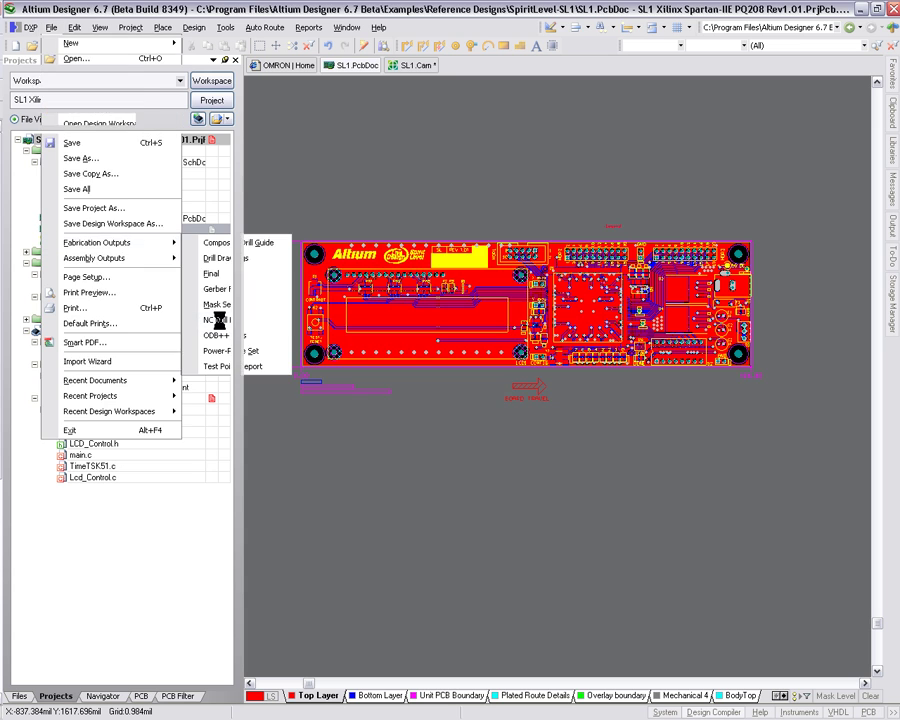
left_click(514, 288)
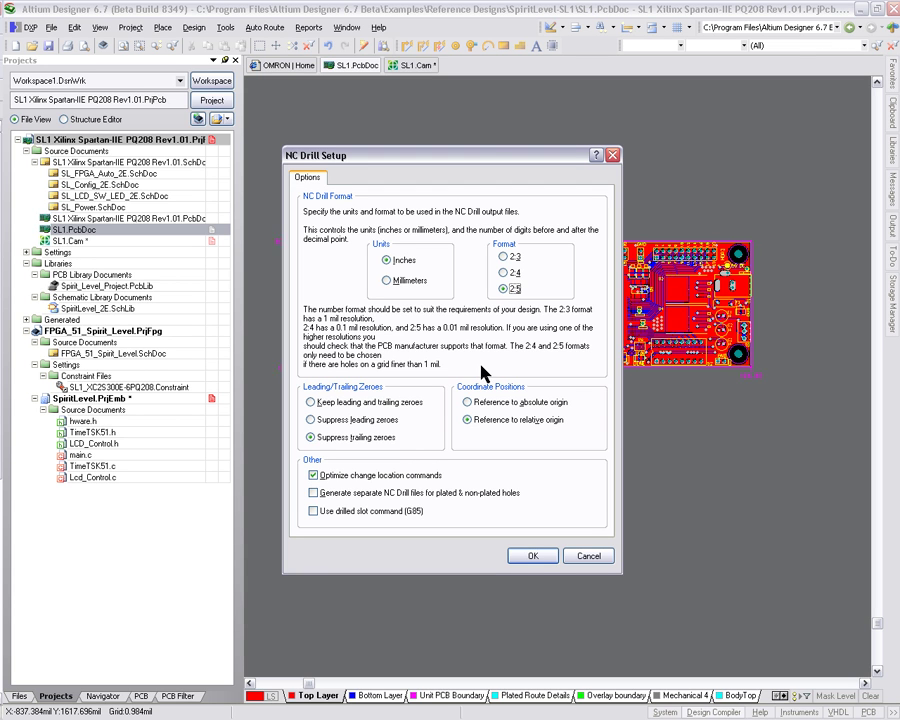
left_click(322, 420)
left_click(467, 402)
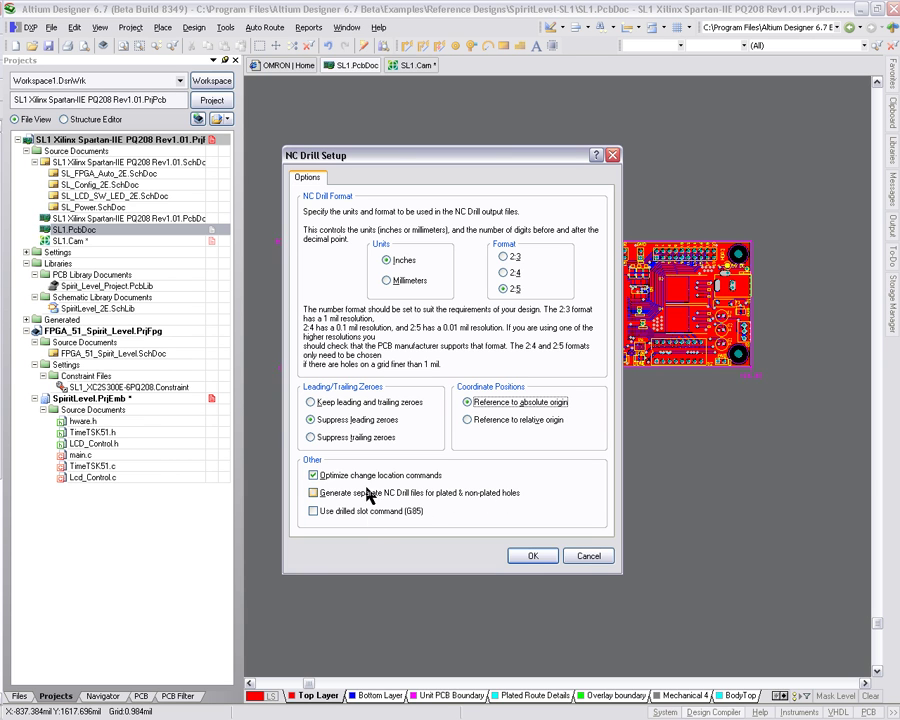
left_click(540, 557)
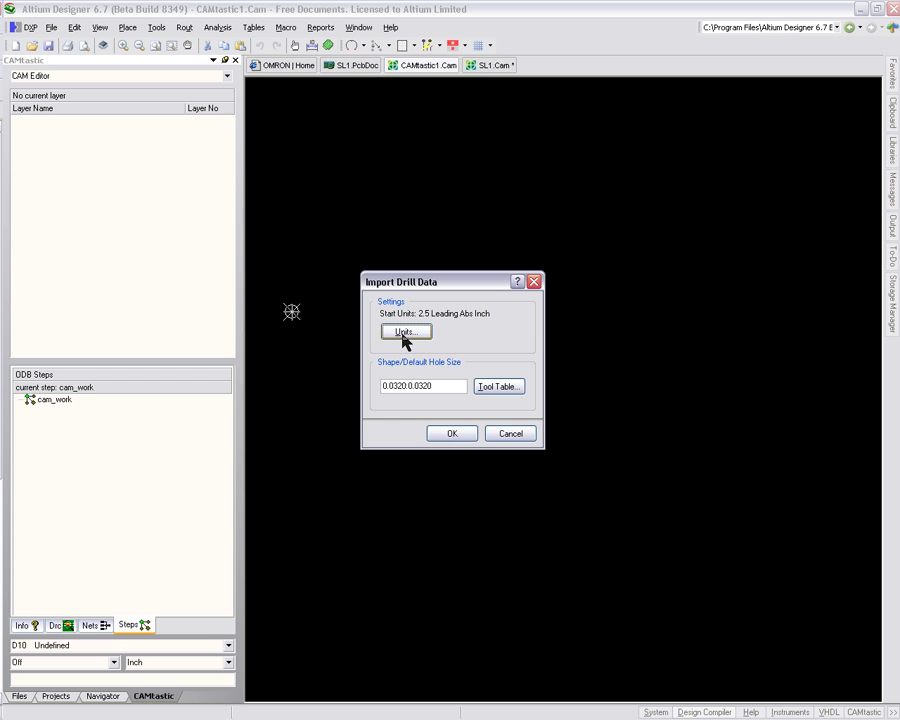
Step: Accept the default drill data import settings and close the new CAMtastic1.Cam document without saving it
left_click(470, 433)
right_click(441, 67)
left_click(453, 71)
left_click(455, 388)
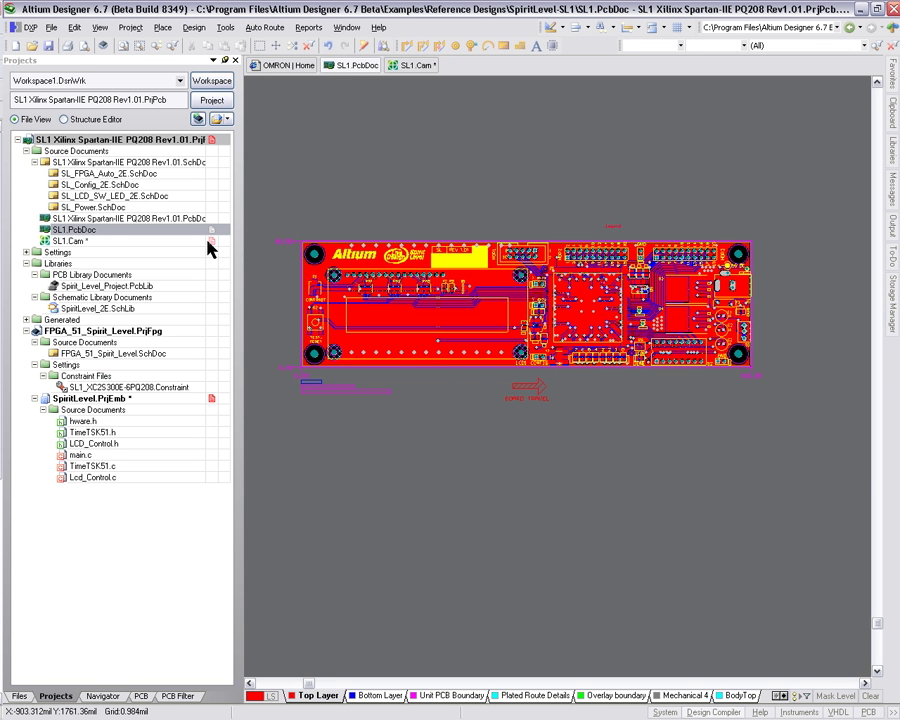
Step: Return to SL1.Cam in the CAM editor and start importing NC drill files into it
double_click(90, 241)
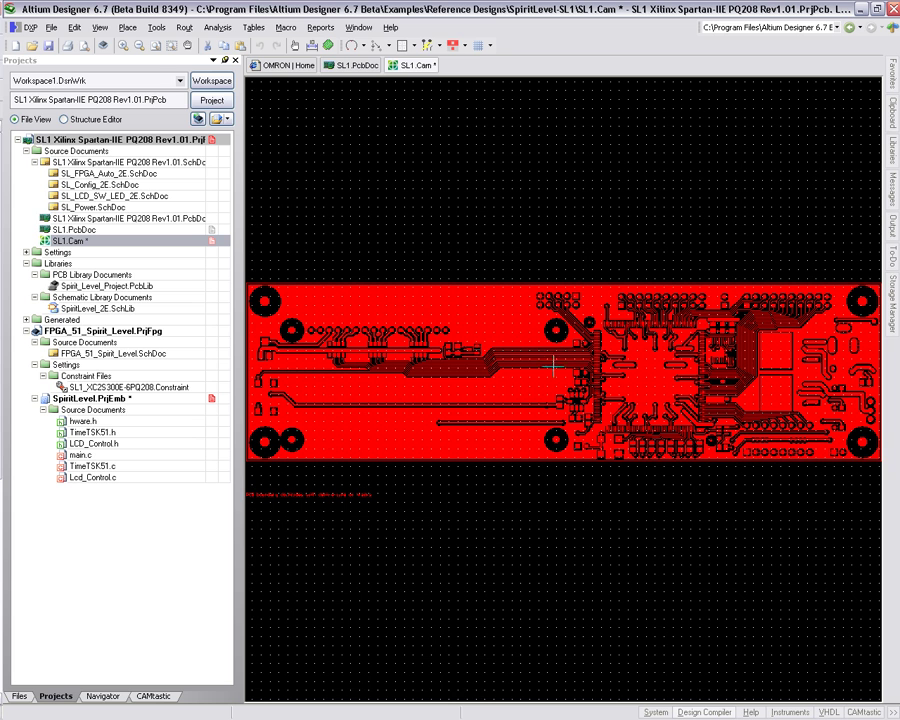
left_click(155, 696)
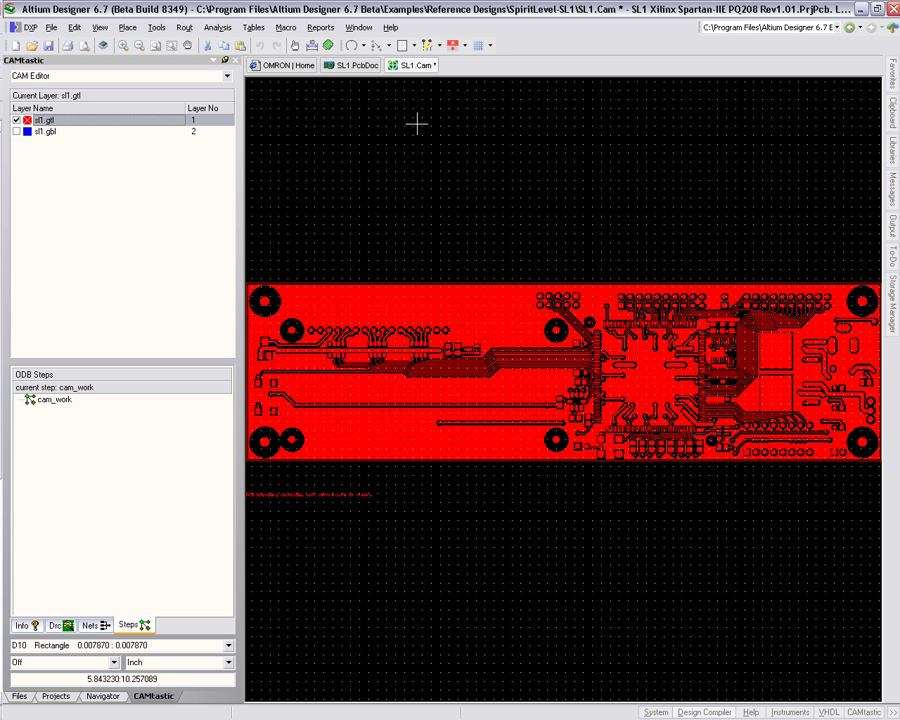
left_click(51, 27)
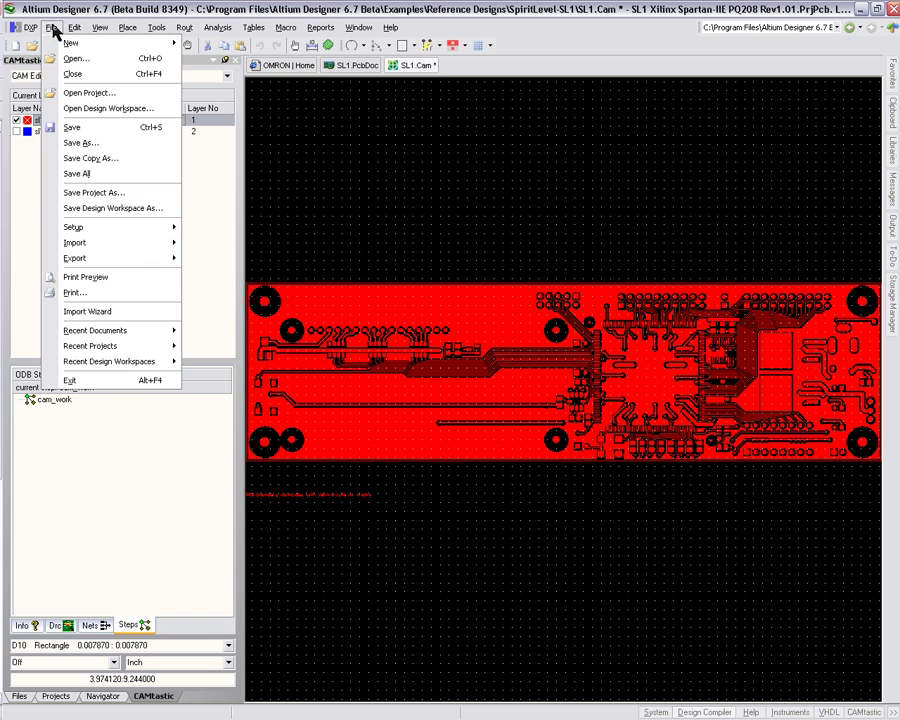
mouse_move(80, 242)
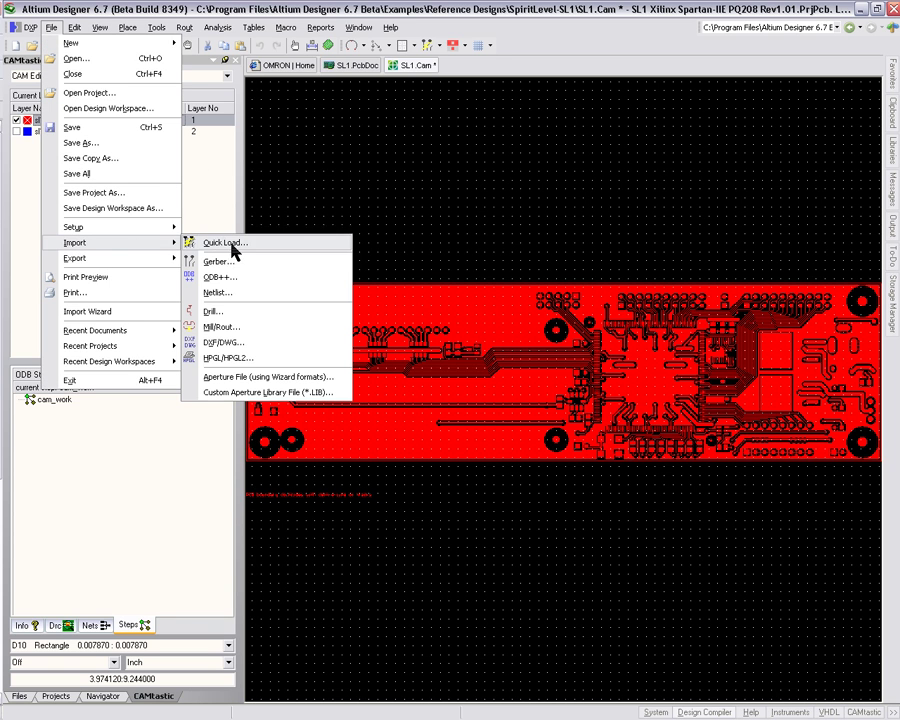
left_click(210, 312)
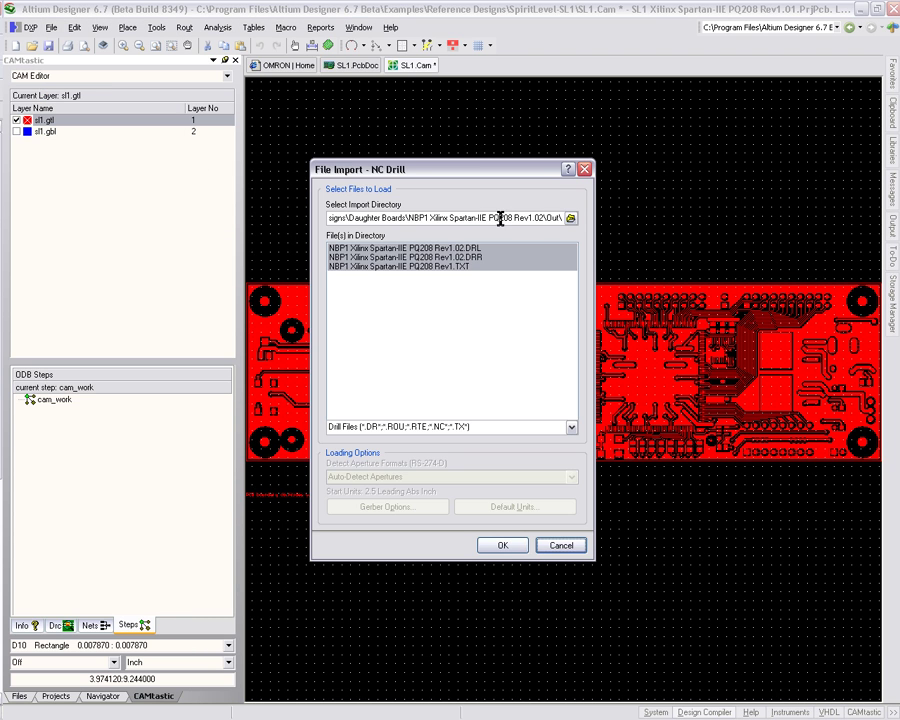
Step: Set the drill import directory to the Unit Output files folder inside SpiritLevel-SL1
left_click(571, 218)
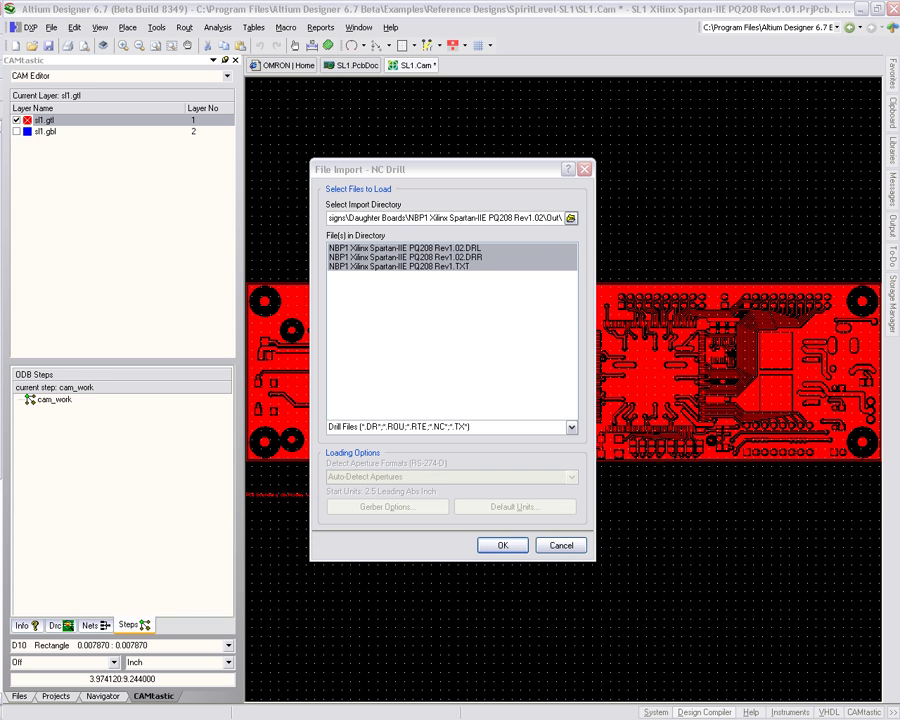
left_click(354, 276)
left_click(341, 264)
scroll(370, 320, "down", 3)
left_click(382, 321)
double_click(382, 321)
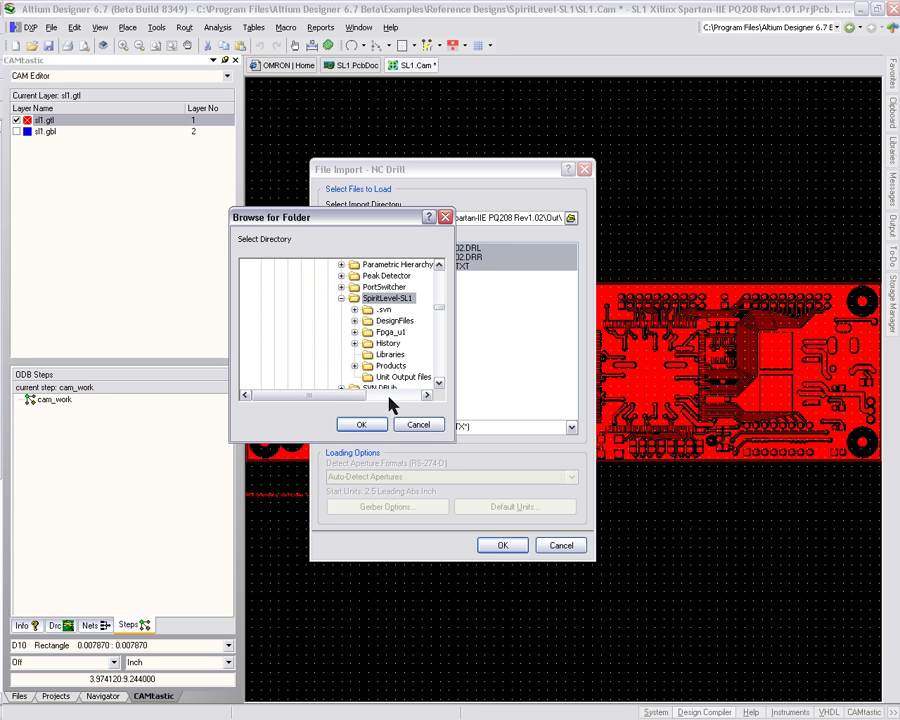
left_click(380, 424)
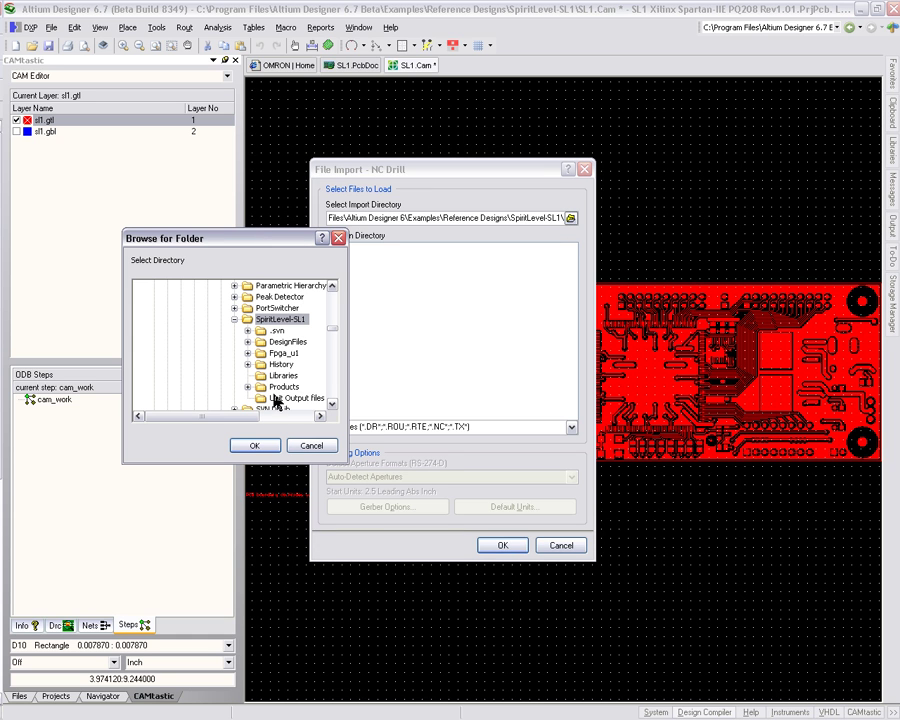
left_click(278, 399)
left_click(260, 444)
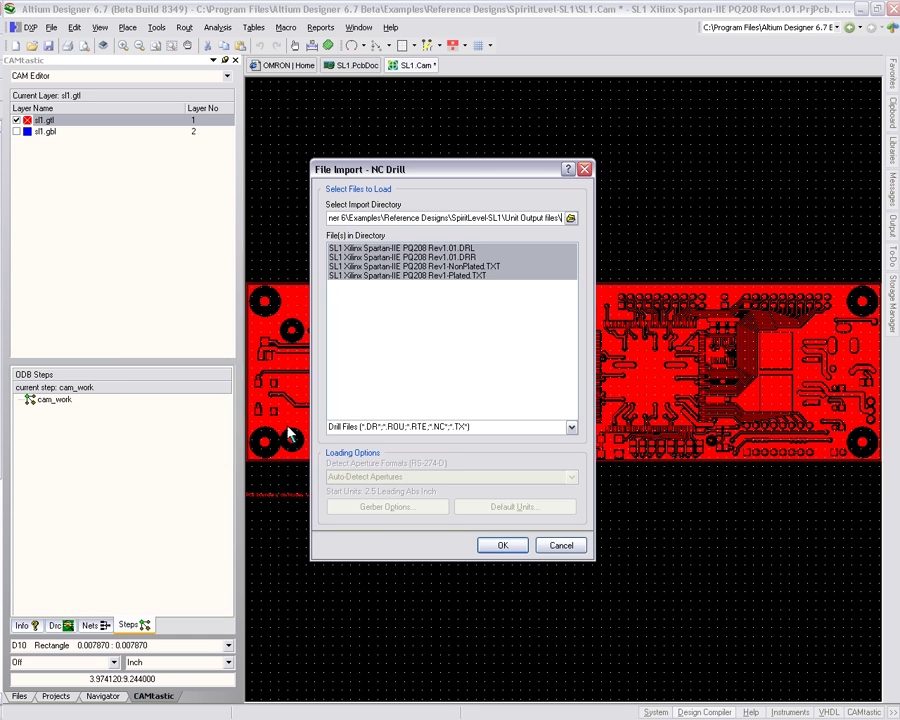
left_click(474, 300)
left_click(437, 276)
left_click(445, 266)
left_click(444, 276)
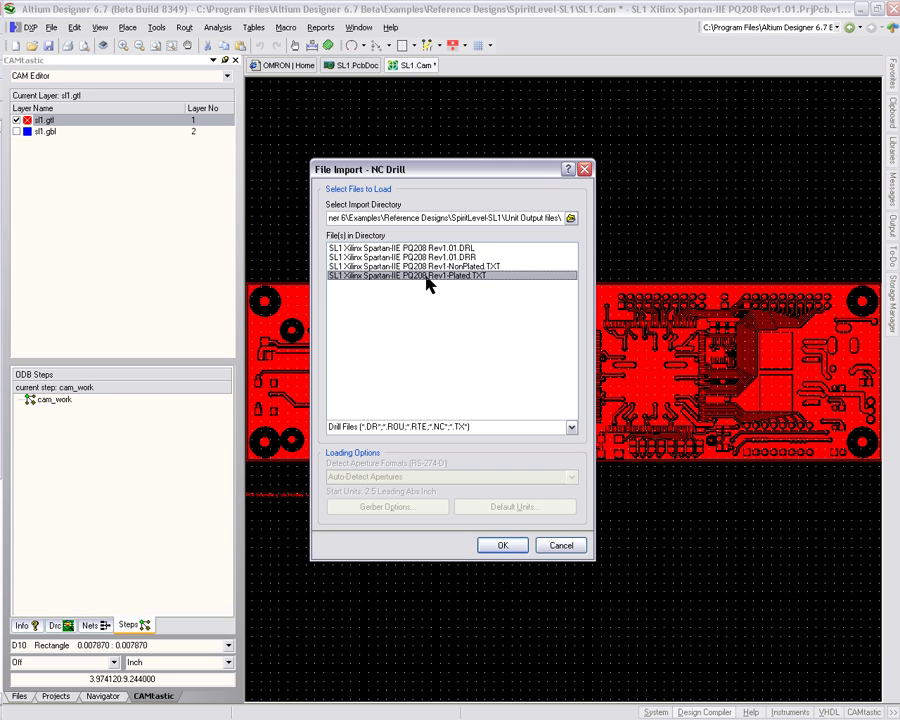
Step: Change the drill import directory to the Altium Designer 6.7 Beta folder's Examples\Reference Designs\SpiritLevel-SL1\Unit Output files
left_click(571, 219)
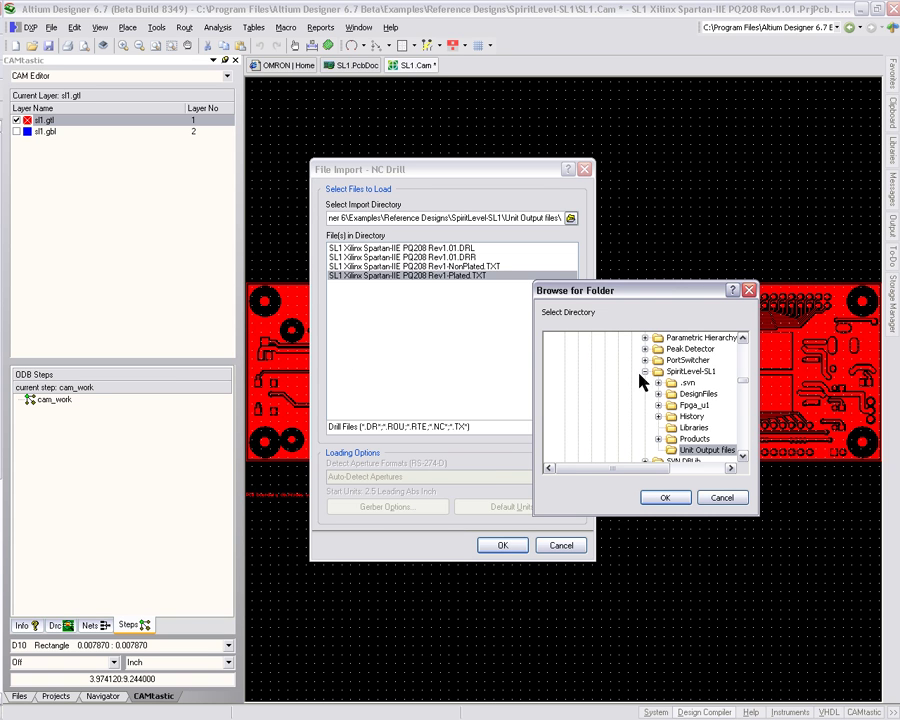
left_click(644, 372)
scroll(645, 375, "up", 6)
scroll(648, 374, "up", 8)
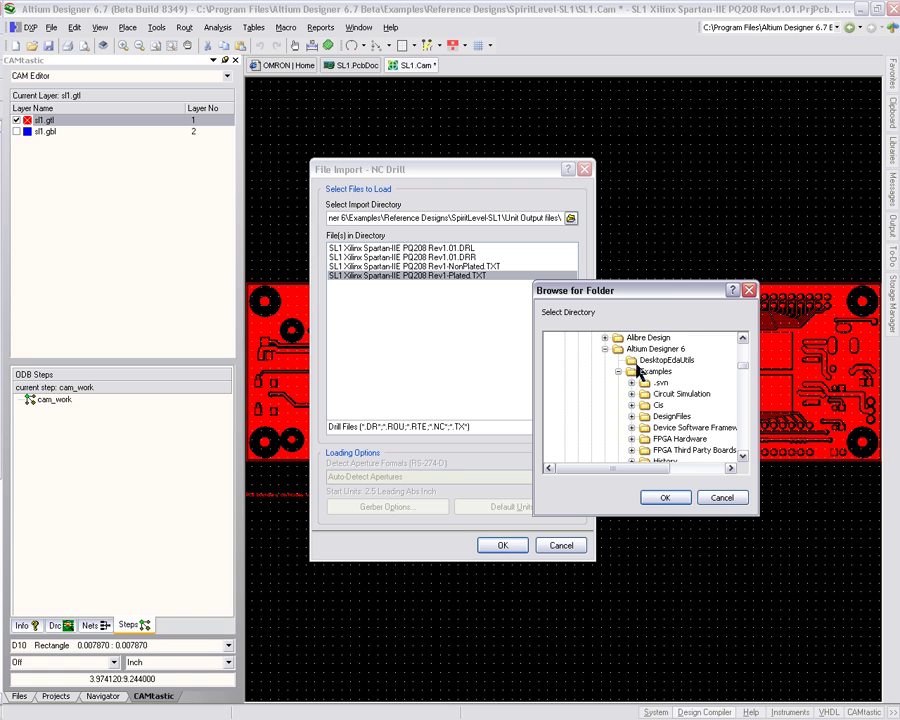
double_click(645, 371)
double_click(655, 349)
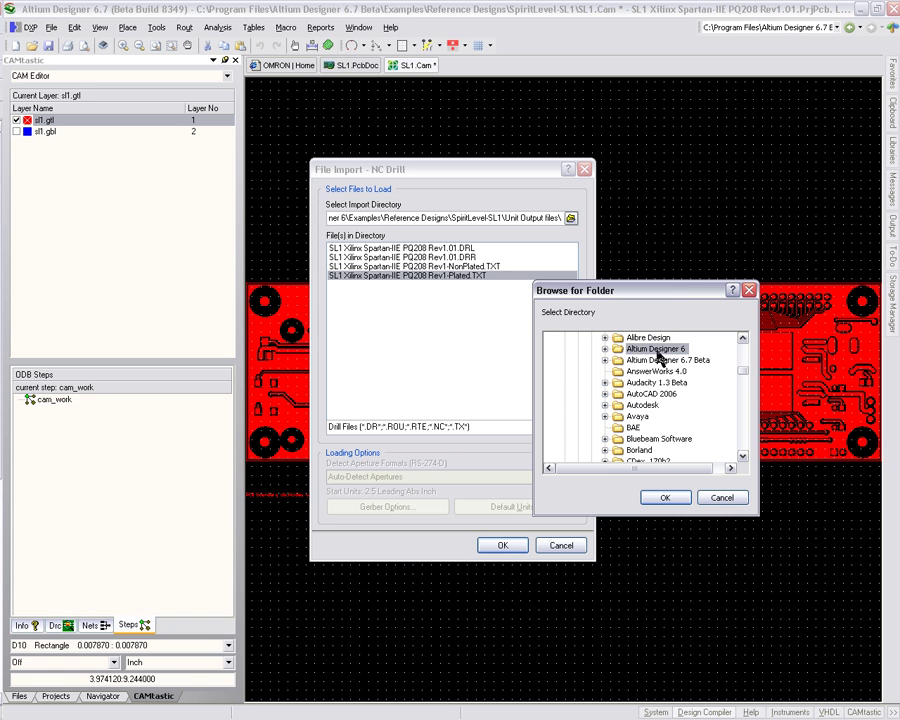
left_click(605, 361)
left_click(618, 373)
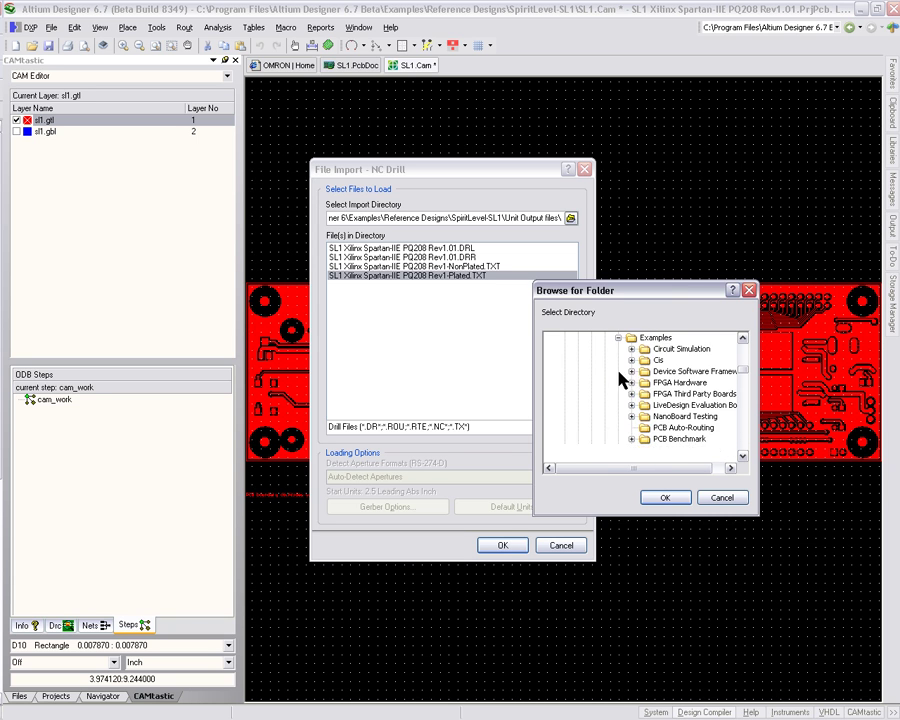
scroll(676, 370, "down", 4)
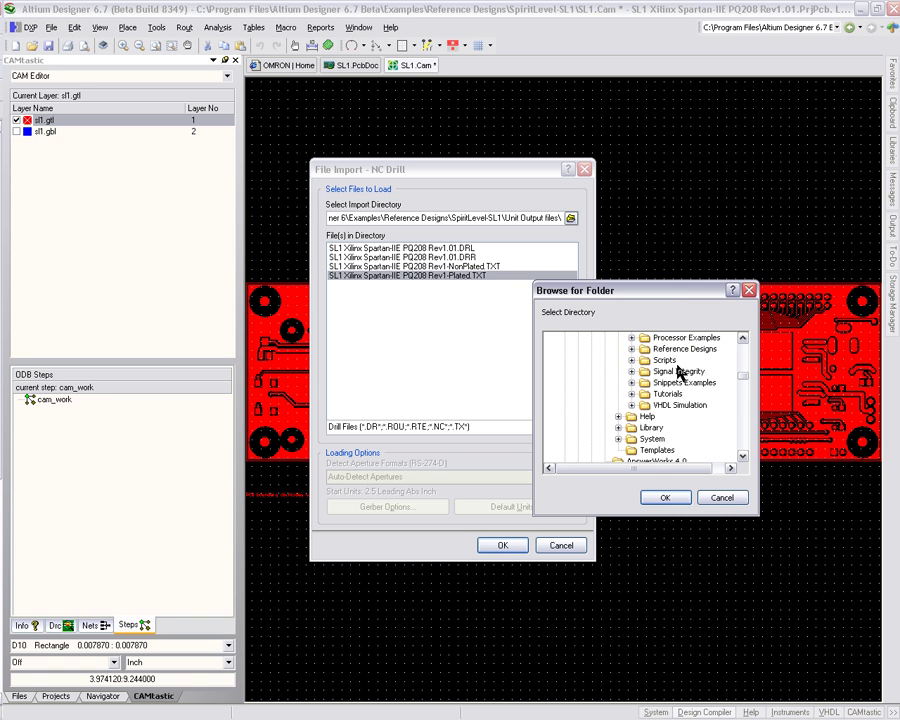
double_click(684, 349)
scroll(700, 400, "down", 2)
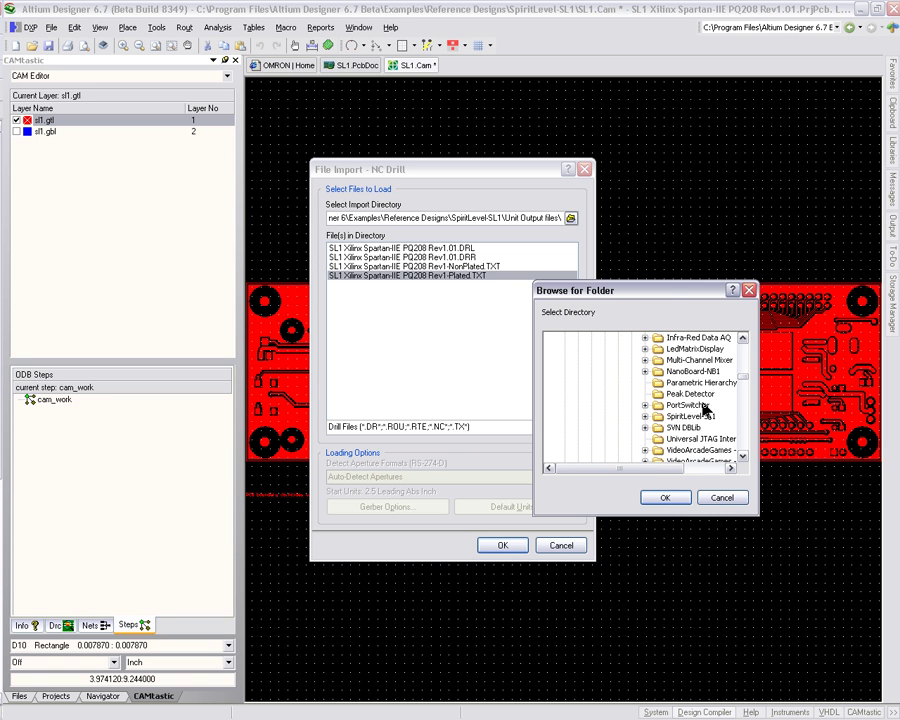
double_click(700, 416)
scroll(704, 400, "down", 1)
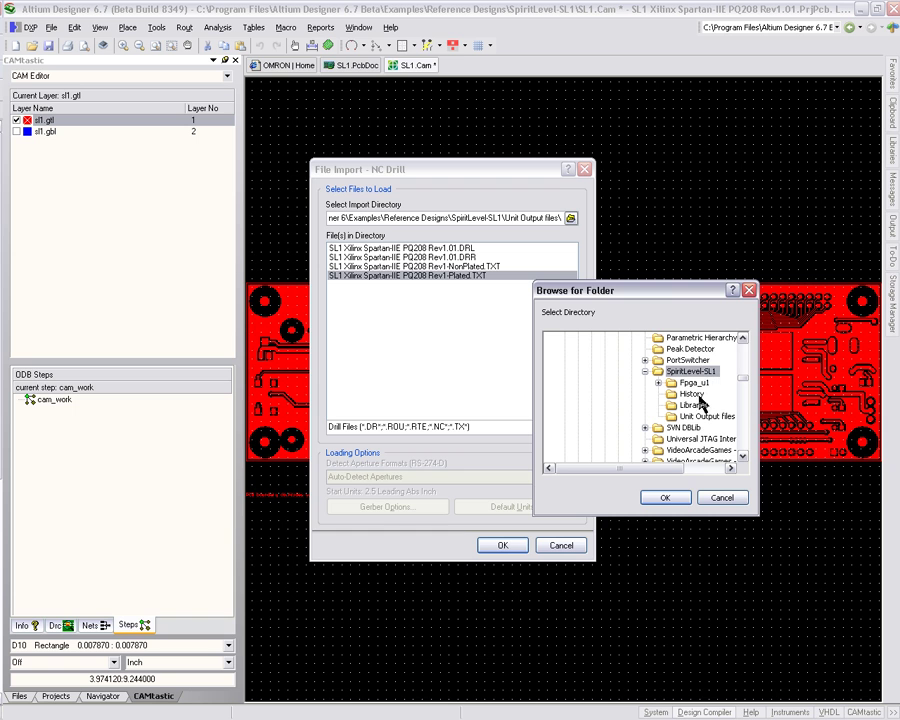
left_click(704, 416)
left_click(665, 498)
Step: Import the SL1.TXT drill file with the default drill data settings and close the import log without keeping it open
left_click(349, 267)
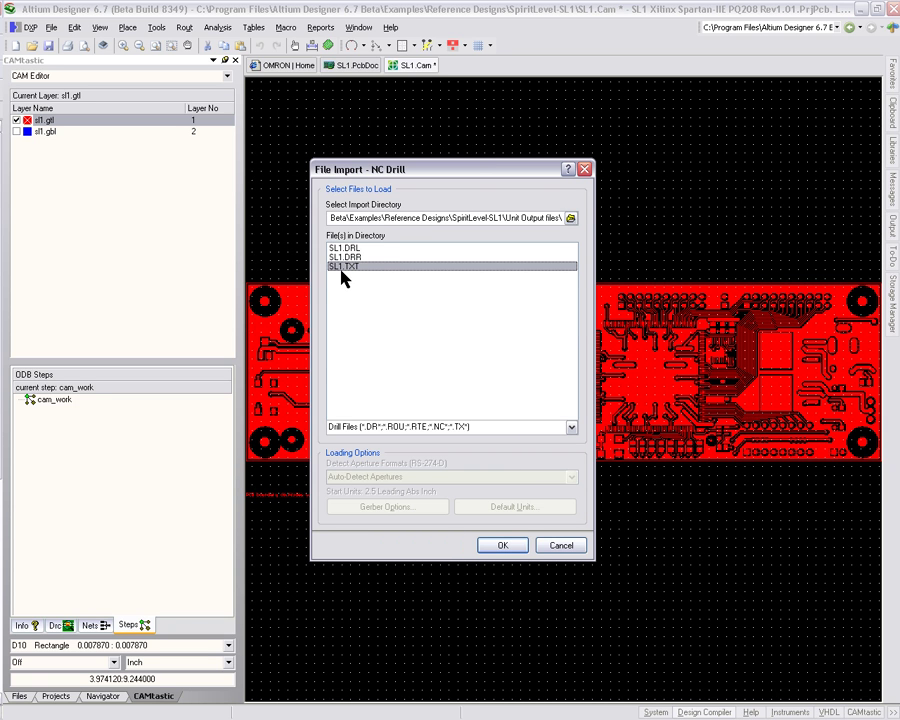
left_click(506, 546)
left_click(506, 546)
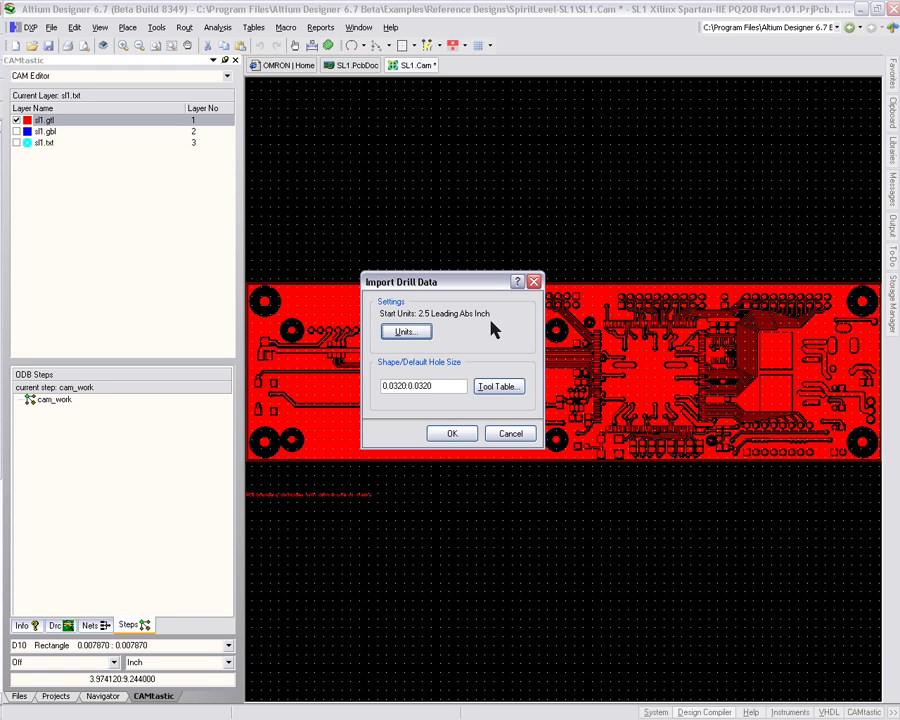
left_click(458, 437)
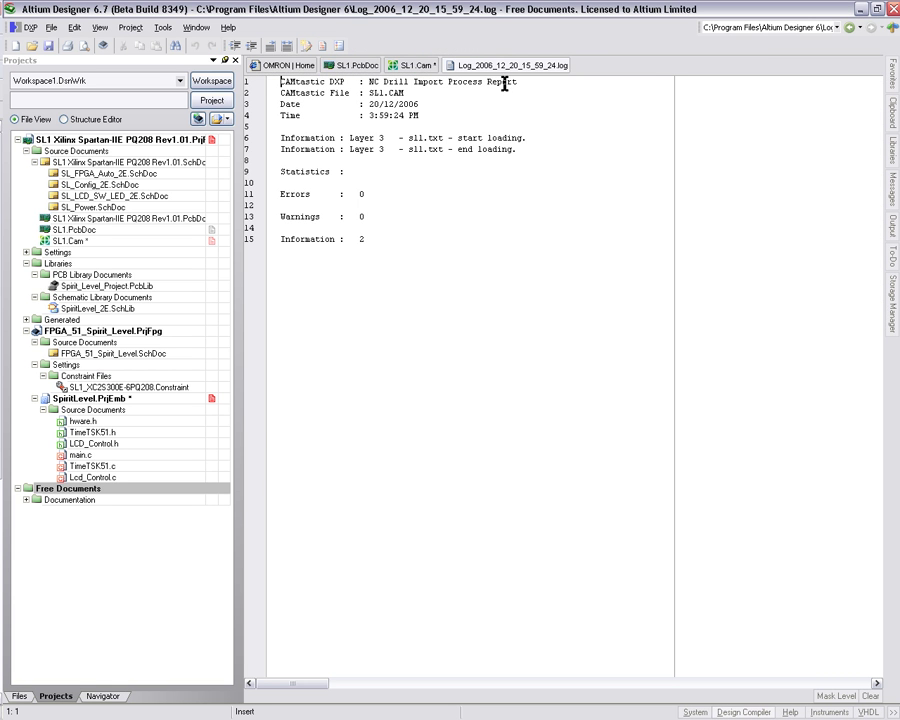
right_click(504, 72)
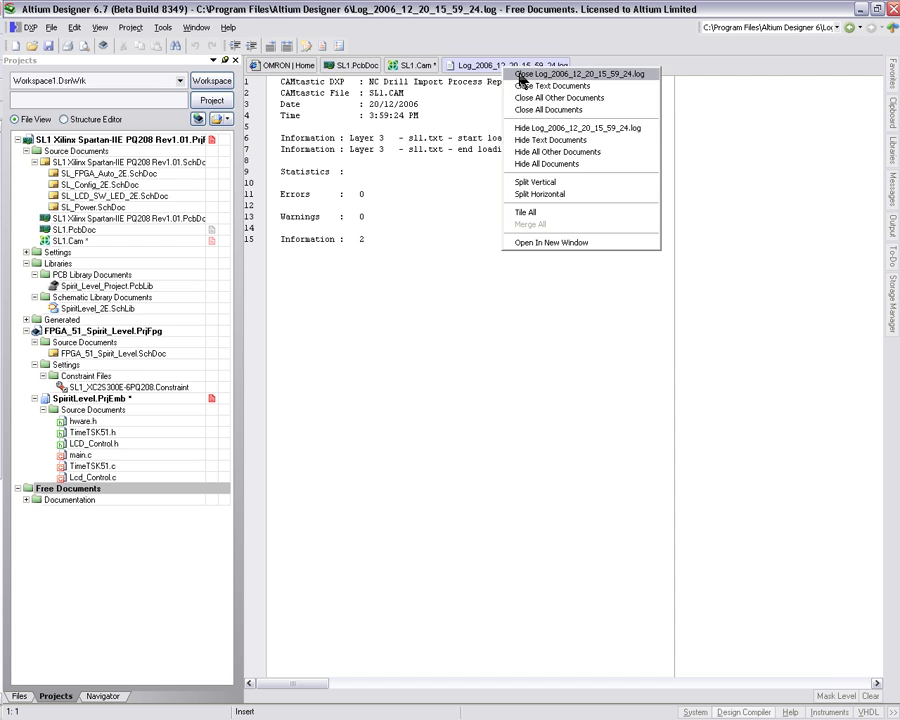
left_click(530, 73)
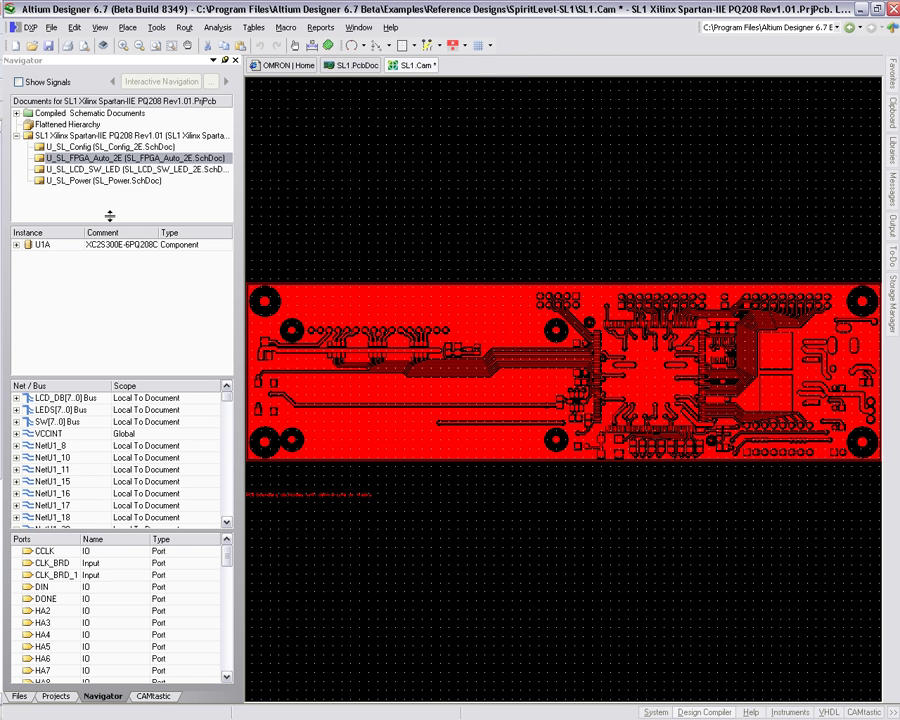
Step: Turn on the sl1.gbl and sl1.txt layers in the CAM editor and select the sl1.gtl layer
left_click(153, 696)
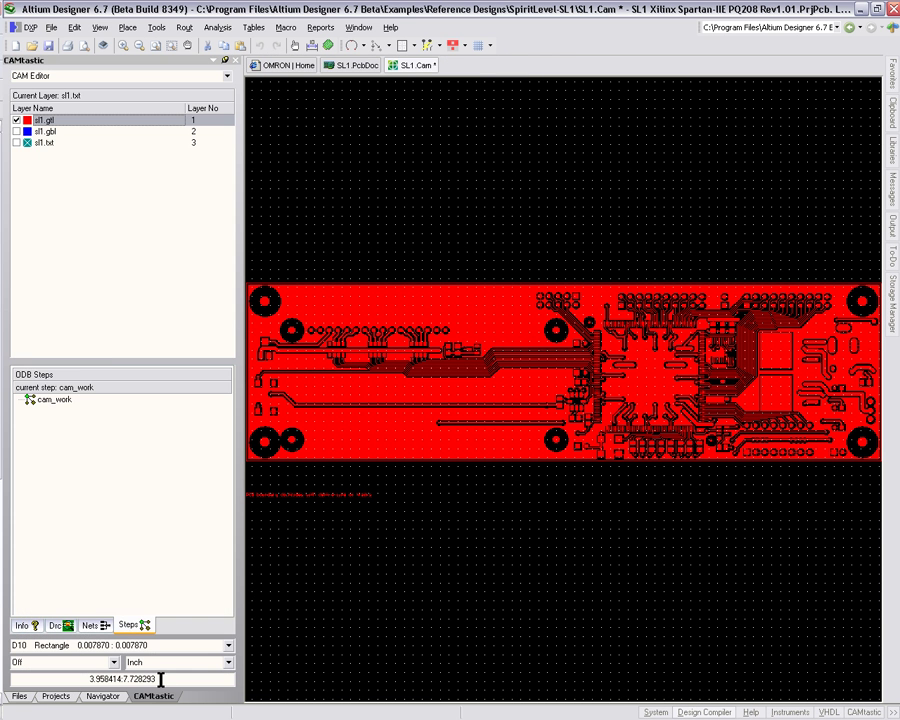
left_click(16, 131)
left_click(16, 142)
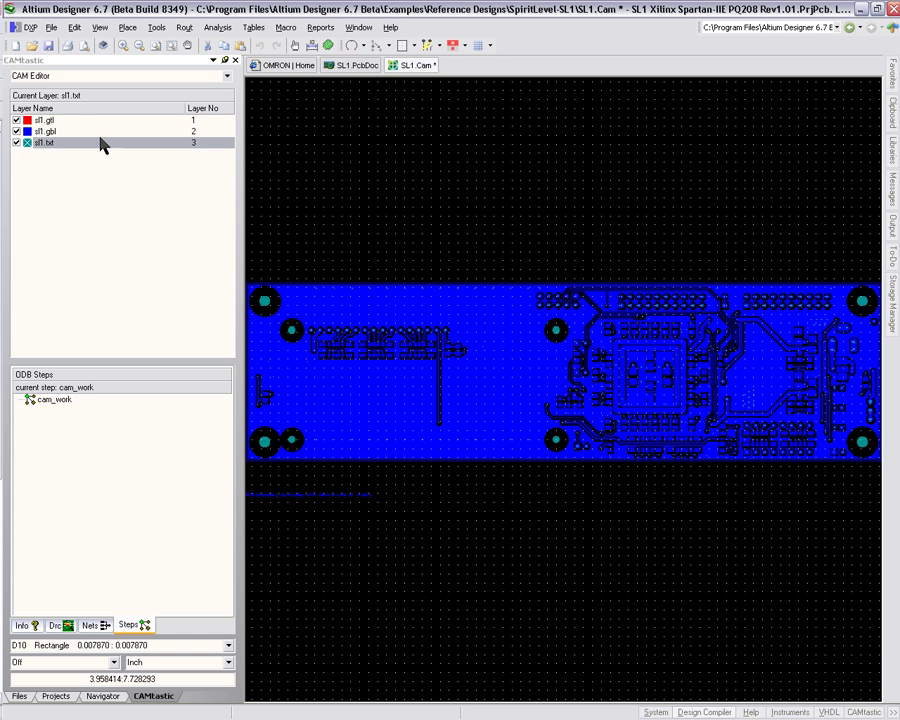
left_click(62, 120)
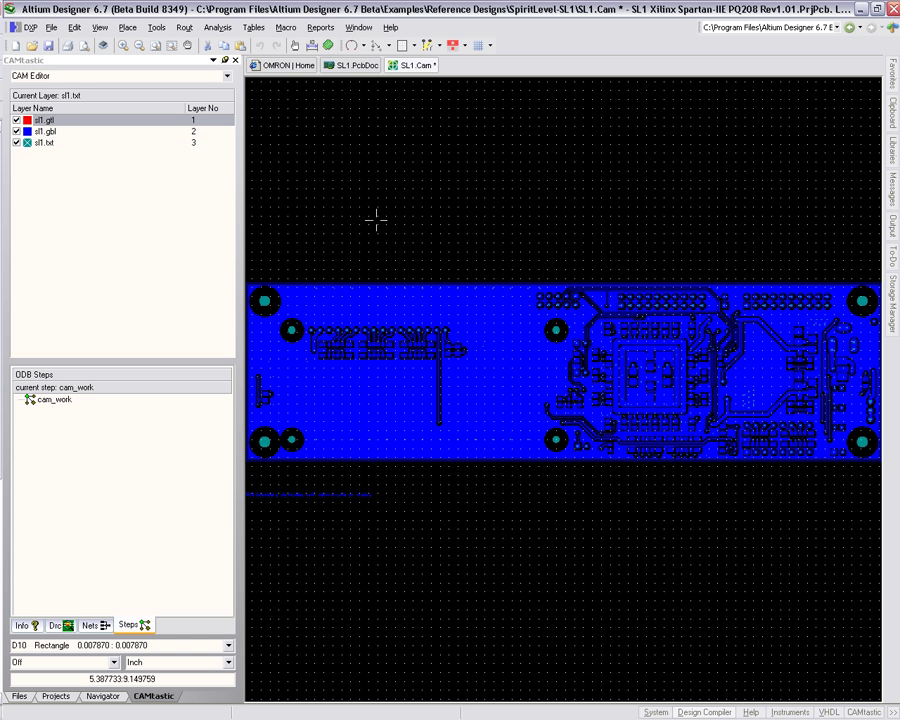
Step: Check the drill holes against the copper pads, and hide the sl1.txt drill layer
scroll(561, 385, "up", 3, "ctrl")
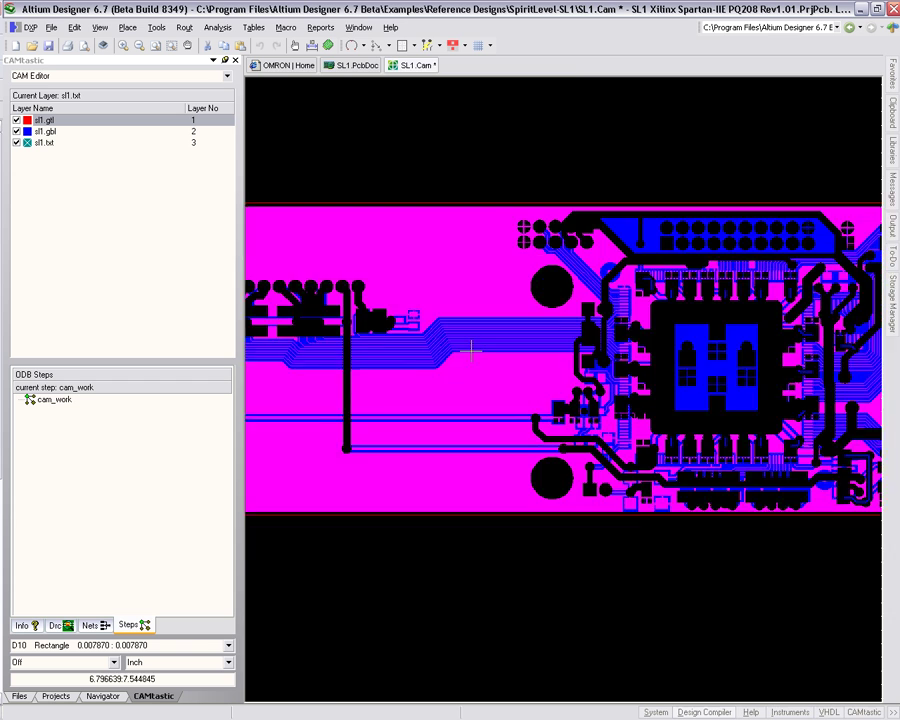
scroll(580, 242, "up", 2, "ctrl")
scroll(600, 180, "up", 4)
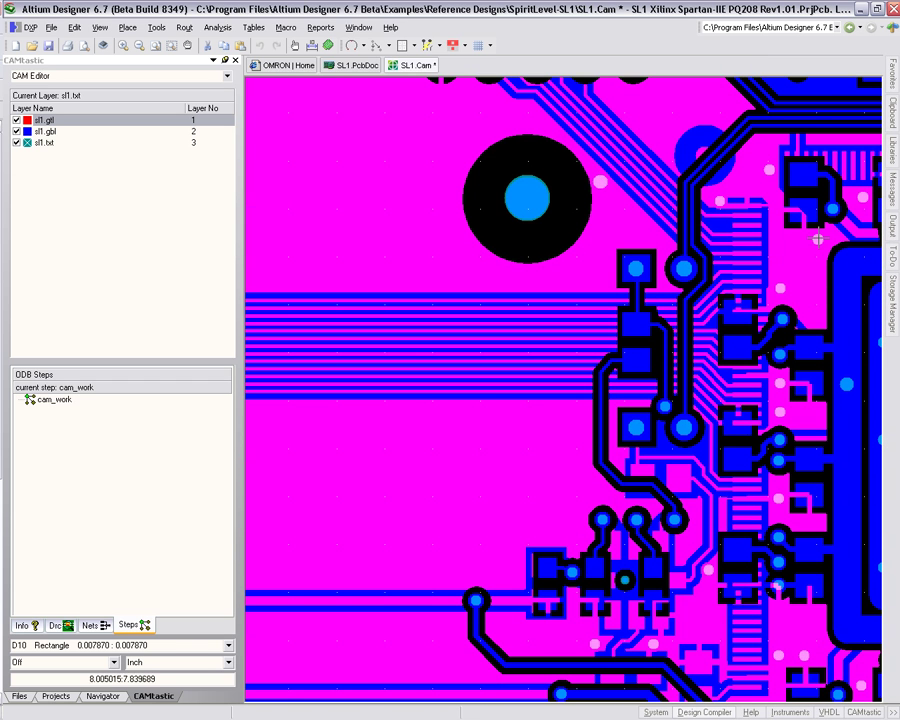
scroll(510, 395, "down", 4, "ctrl")
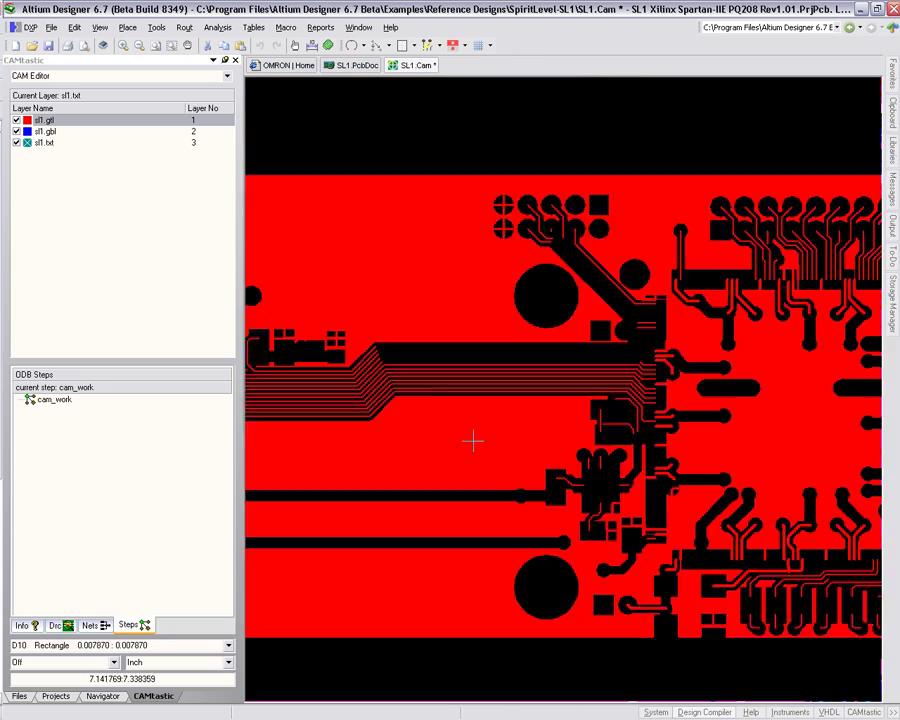
scroll(449, 479, "down", 1, "ctrl")
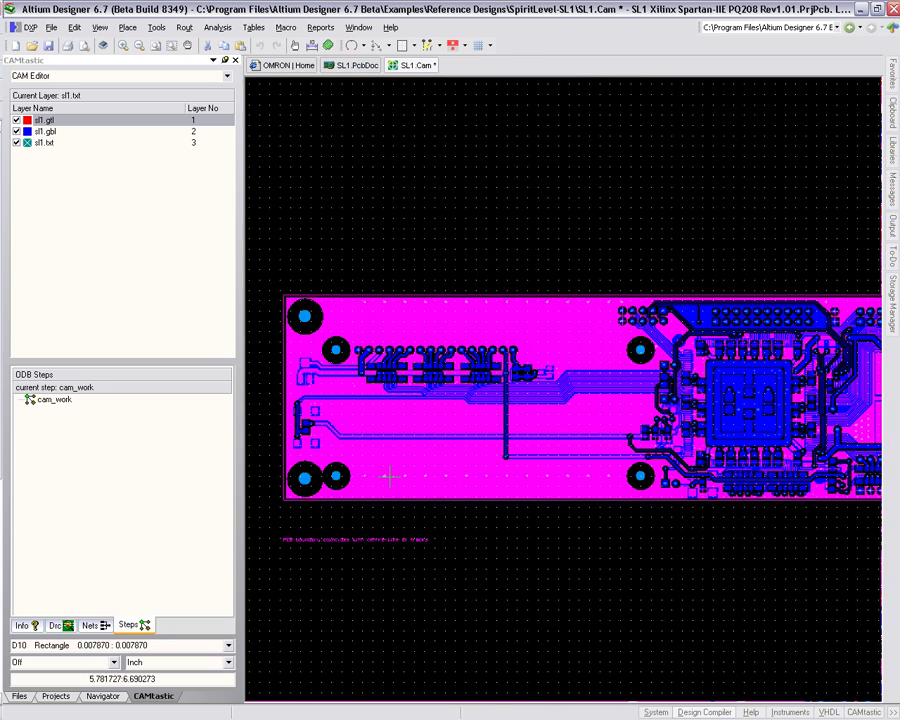
scroll(449, 479, "down", 1, "ctrl")
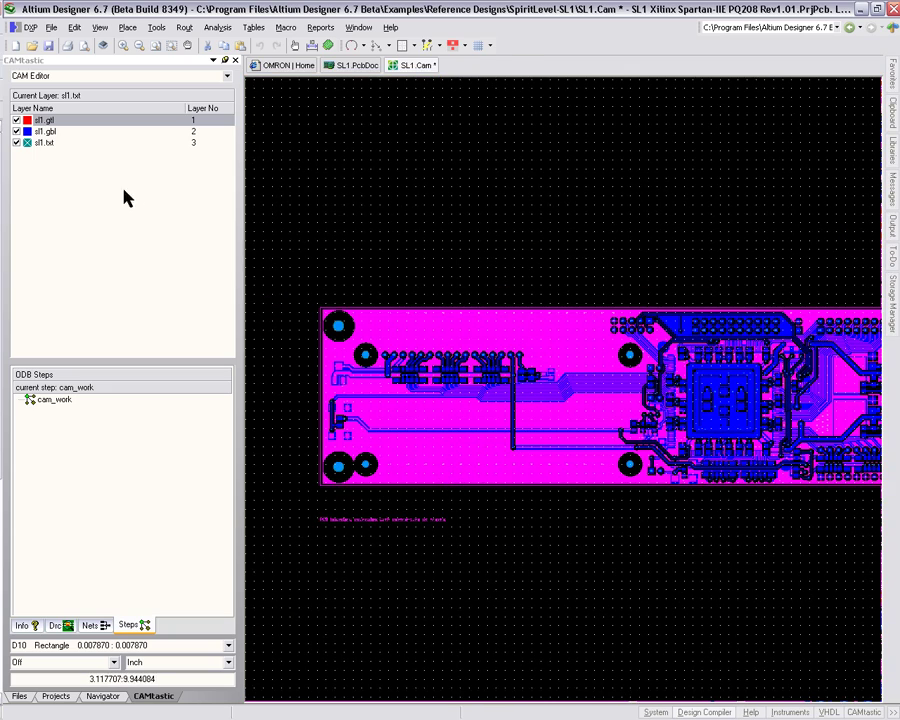
left_click(16, 143)
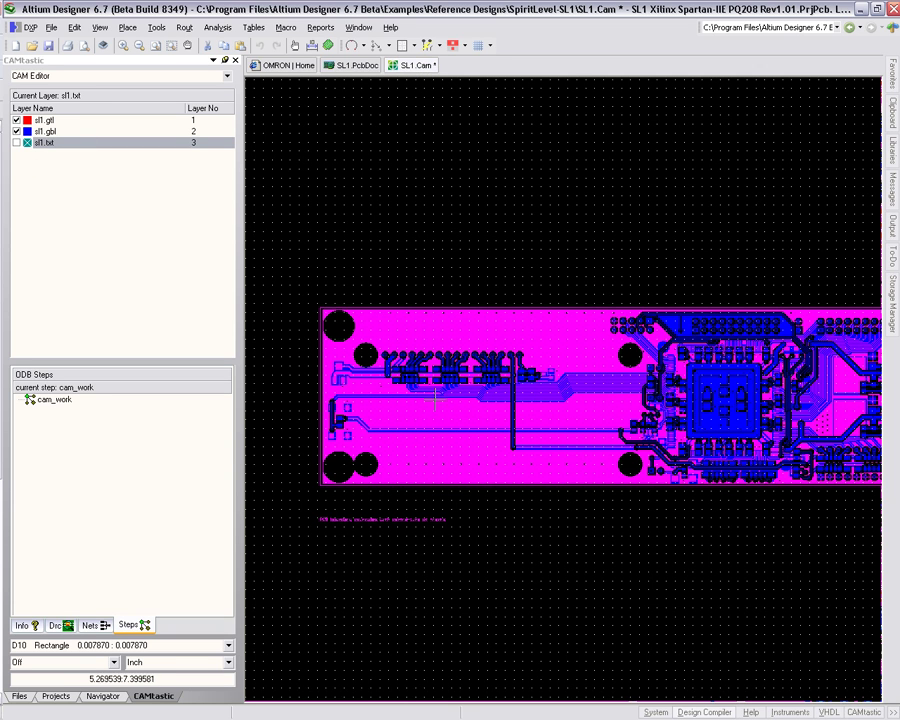
left_click(47, 121)
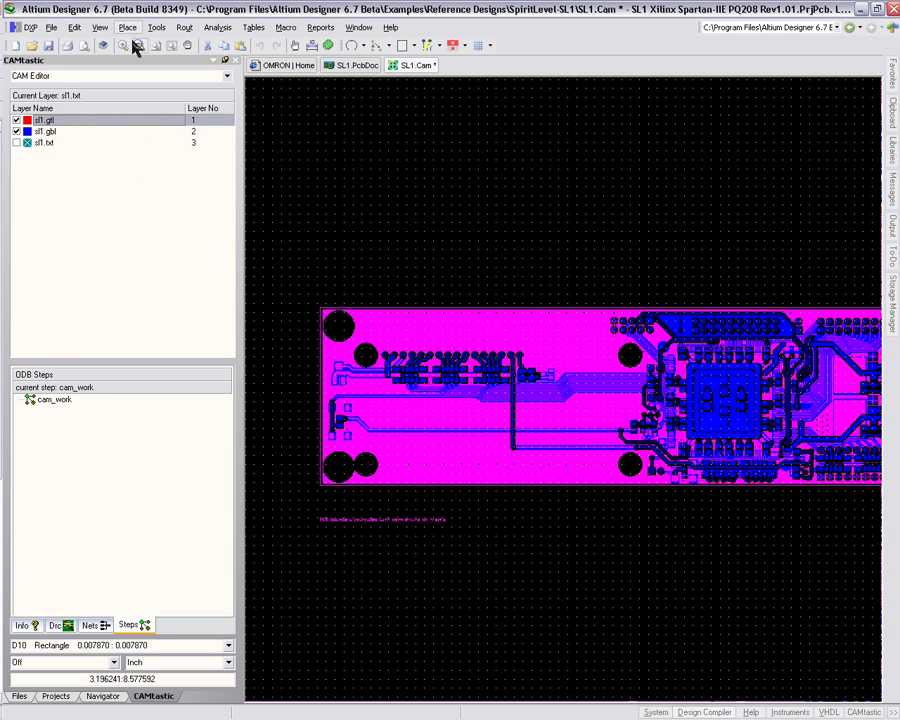
Step: Set up the Film Wizard with the 12x10x2x2 film description and an X array number of 1
left_click(182, 28)
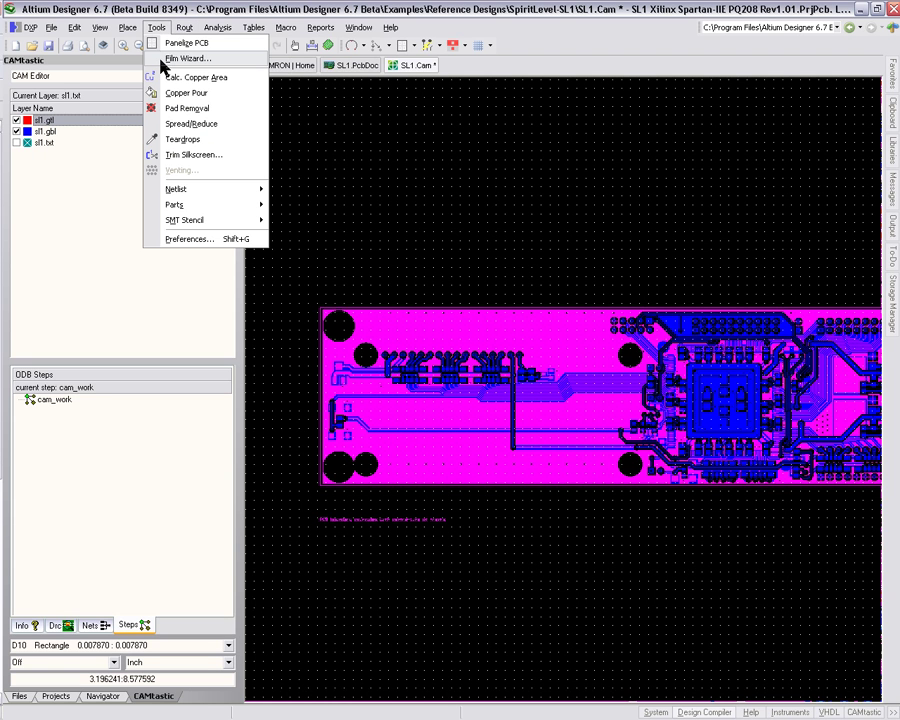
left_click(186, 58)
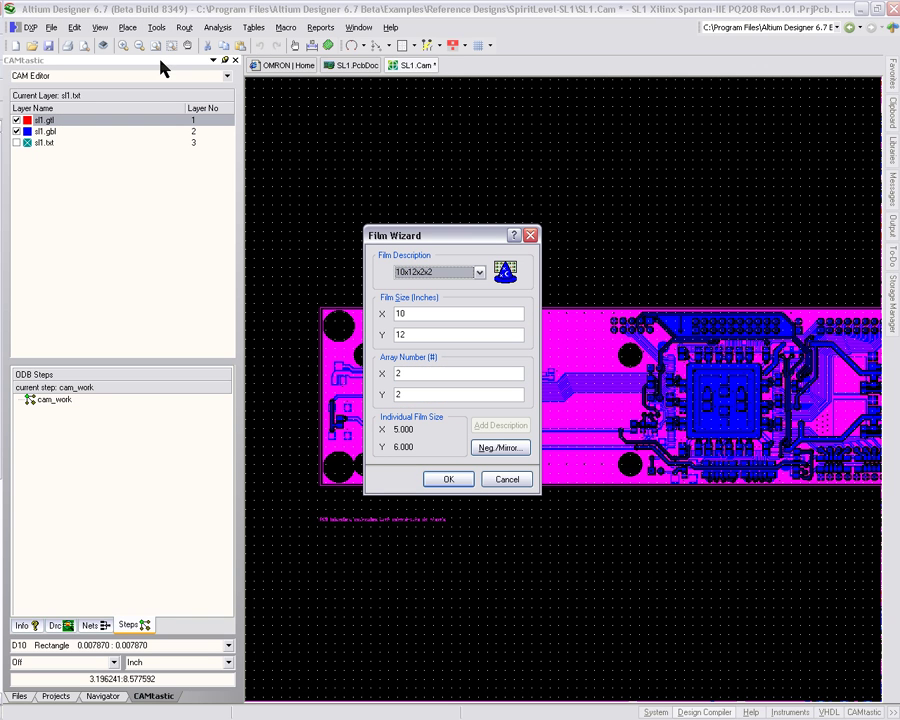
left_click(415, 273)
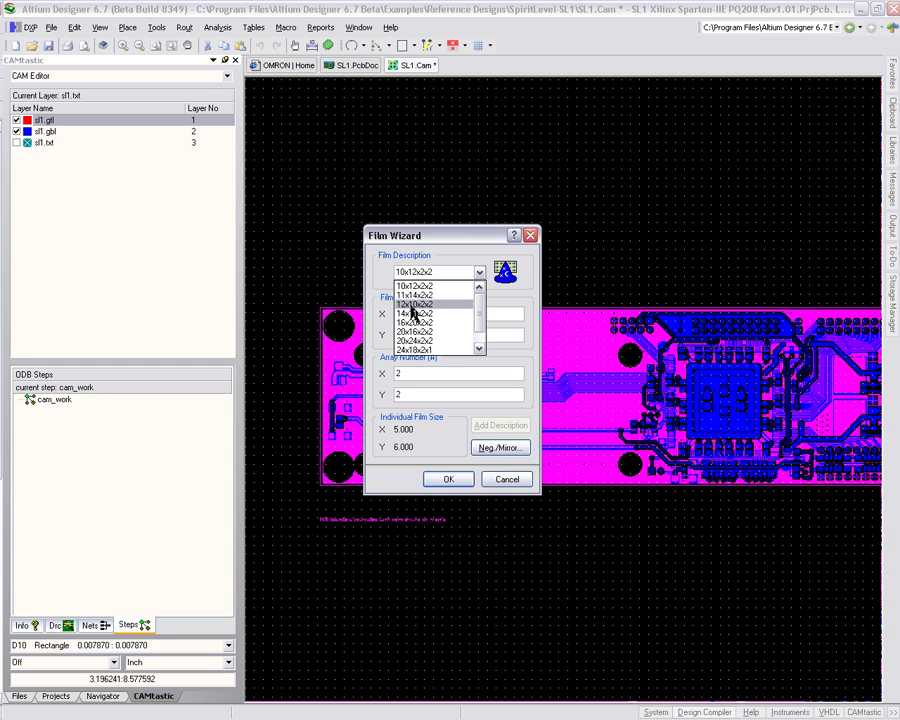
left_click(413, 306)
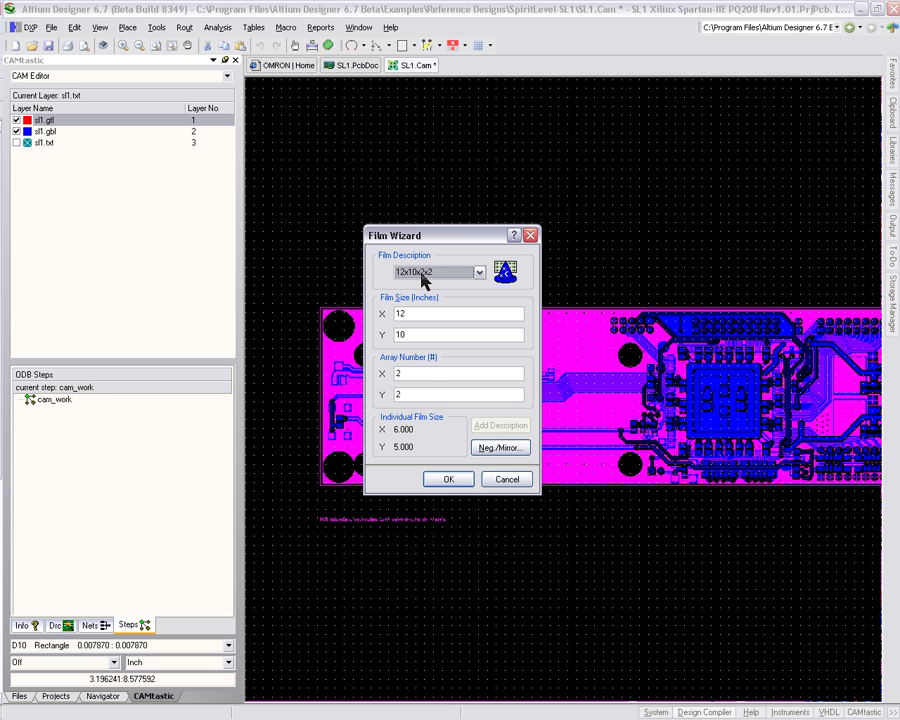
left_click(415, 373)
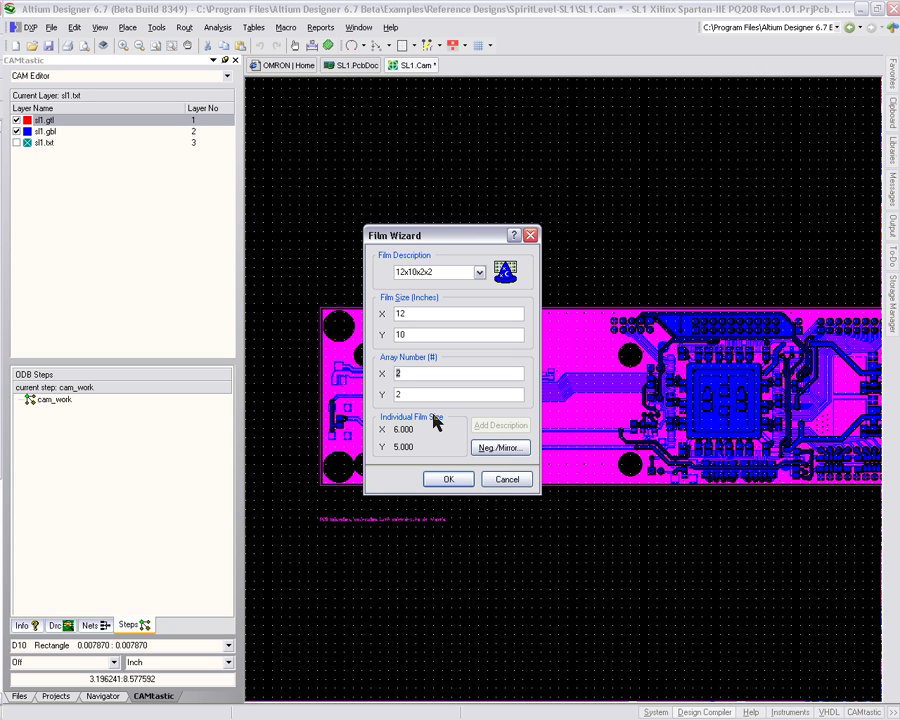
key("BackSpace")
type("1")
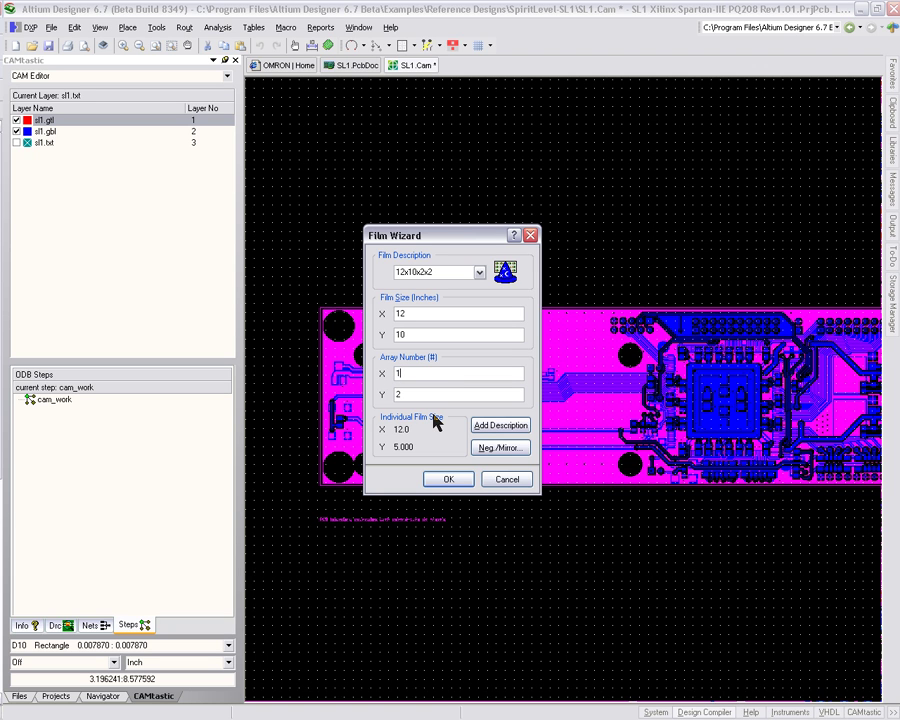
Step: Set sl1.gtl and sl1.gbl as negative layers and sl1.gbl as mirrored, and generate the film without deleting the old objects
left_click(490, 450)
left_click(370, 287)
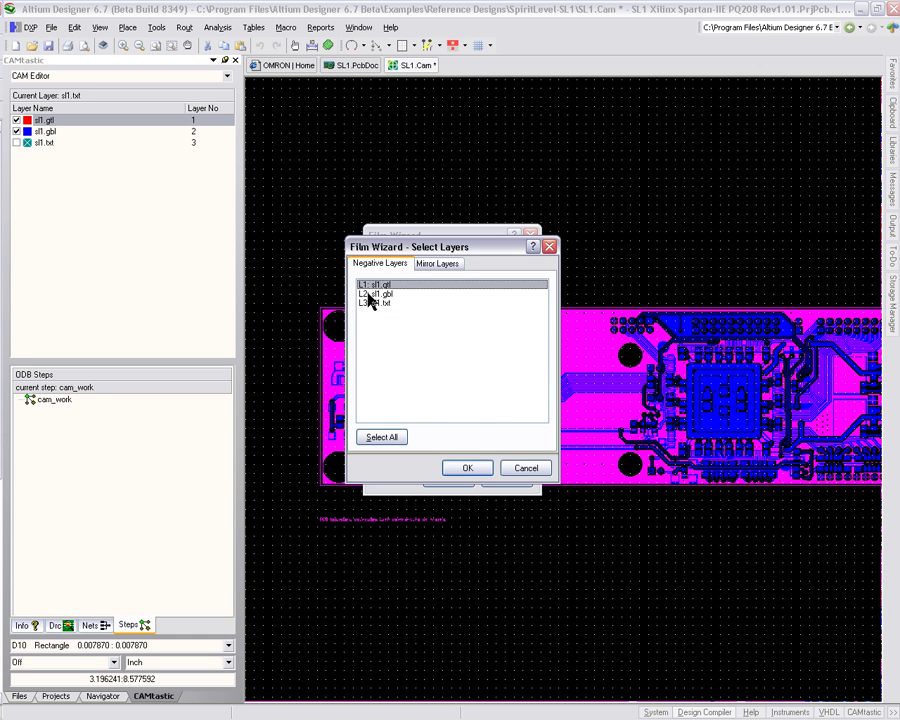
left_click(372, 294)
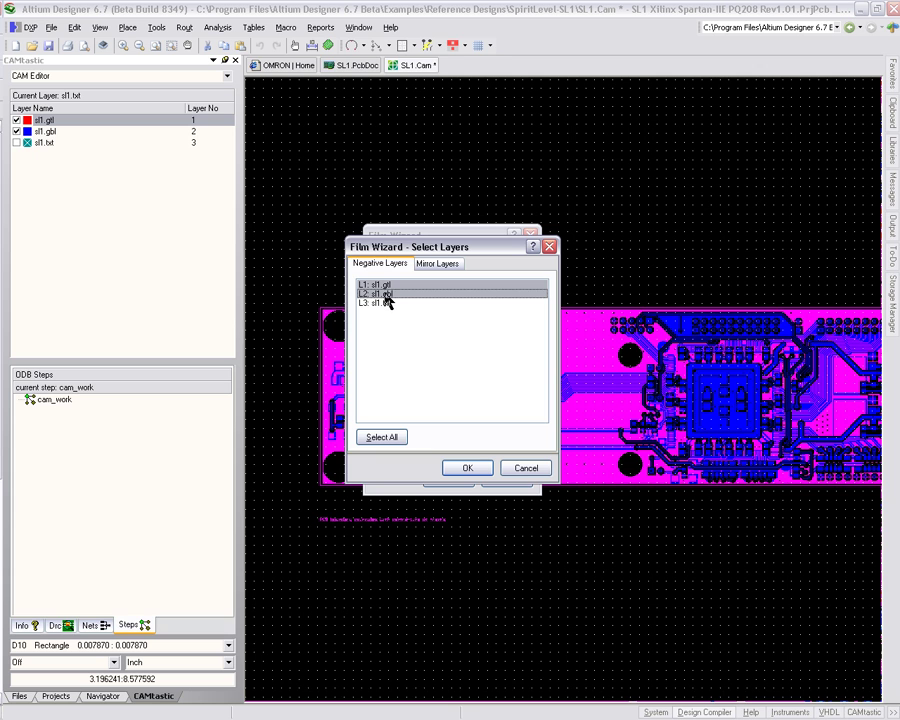
left_click(430, 263)
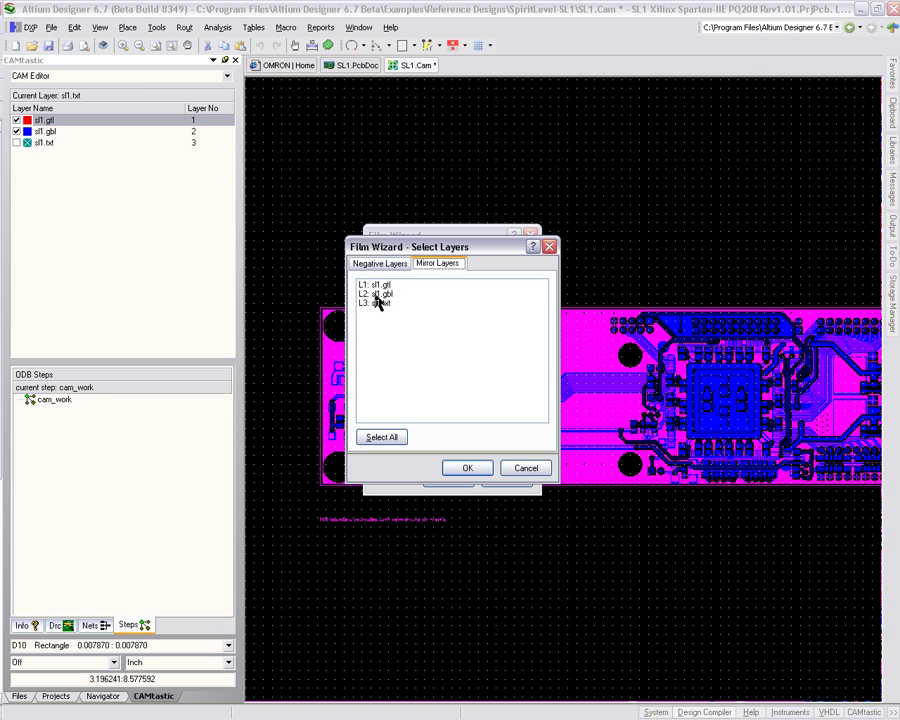
left_click(385, 294)
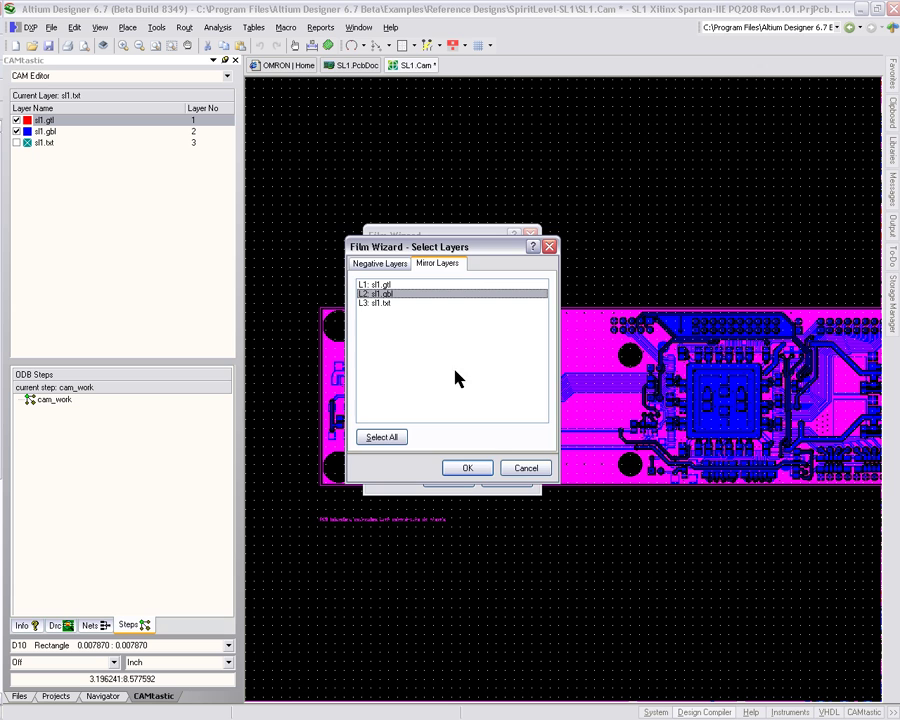
left_click(480, 468)
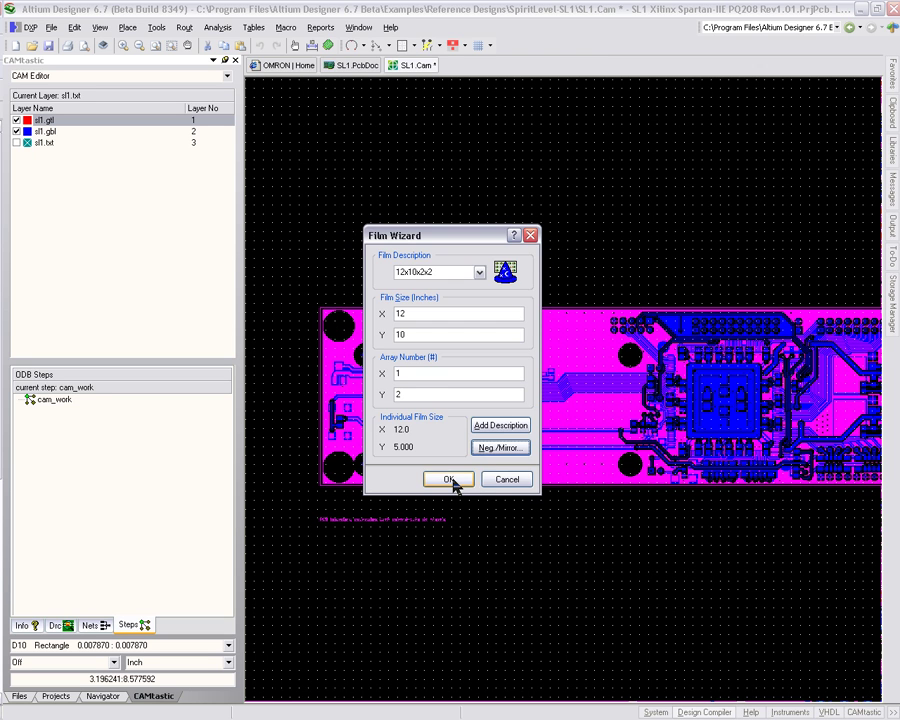
left_click(450, 480)
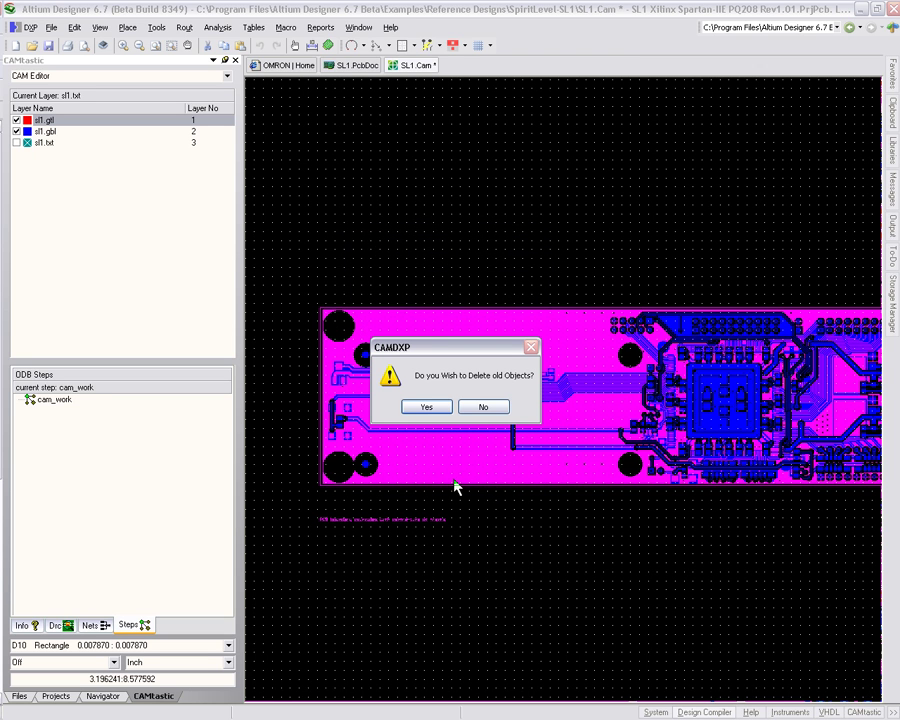
left_click(481, 409)
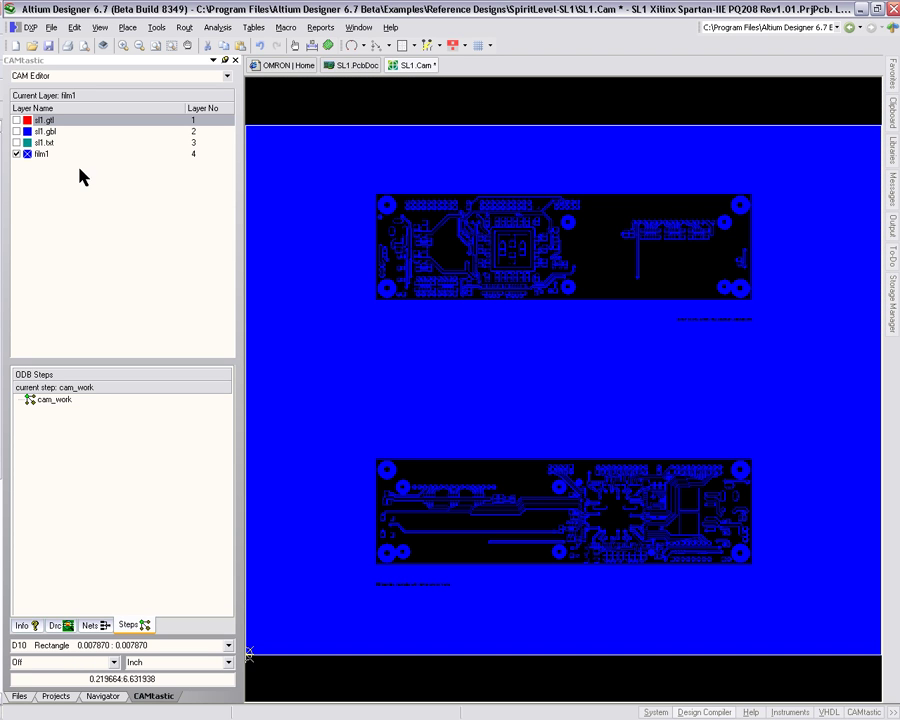
Step: Briefly toggle the sl1.gtl, sl1.gbl and sl1.txt layers on and off to compare them with the film
left_click(16, 121)
left_click(16, 121)
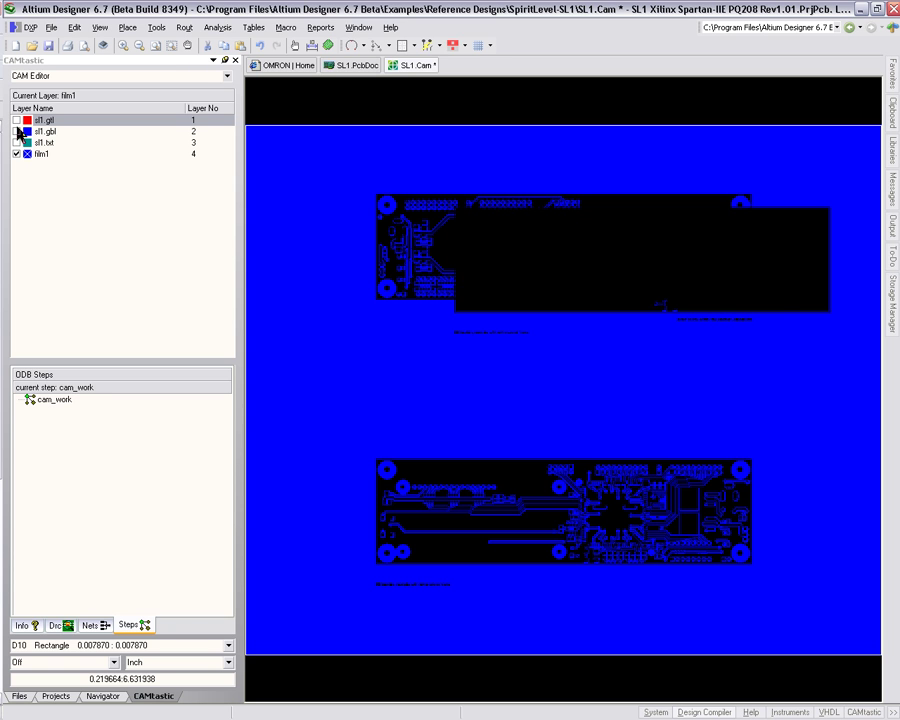
left_click(16, 131)
left_click(16, 131)
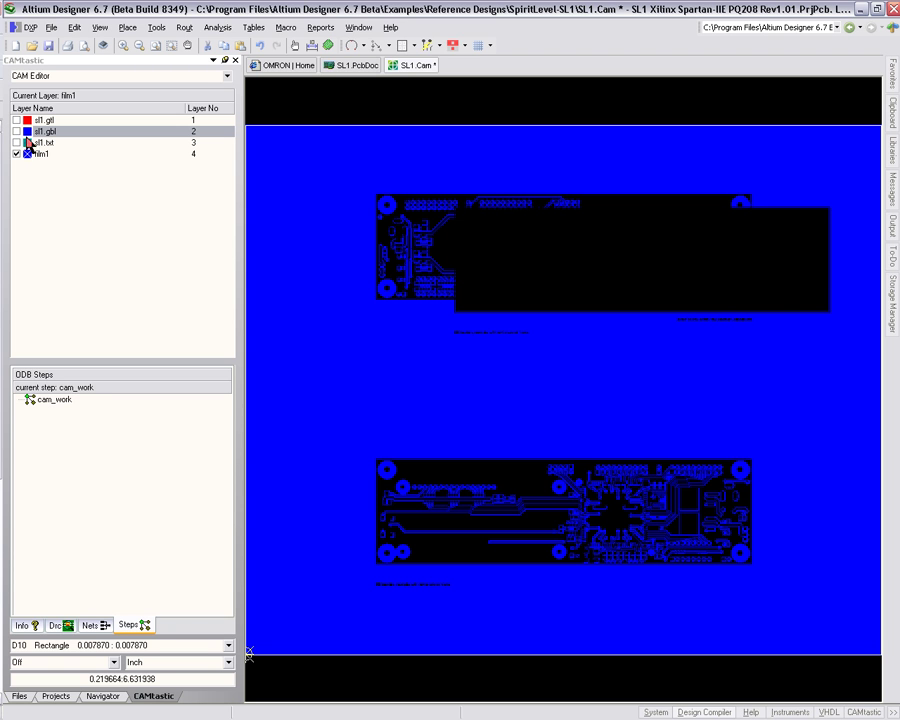
left_click(16, 142)
left_click(16, 142)
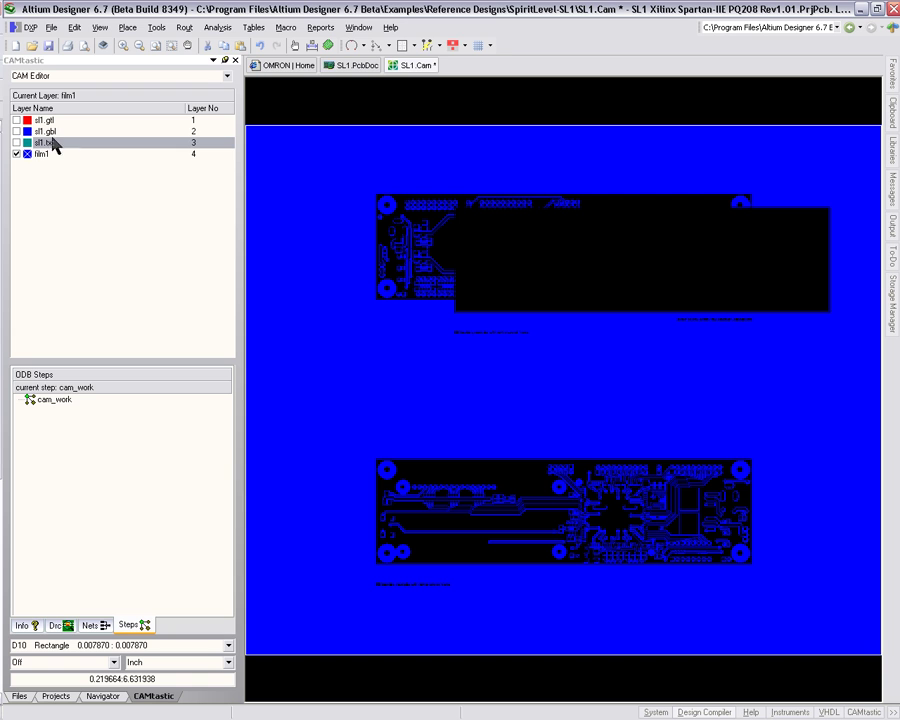
Step: Select the film1 layer and save SL1.Cam
left_click(38, 156)
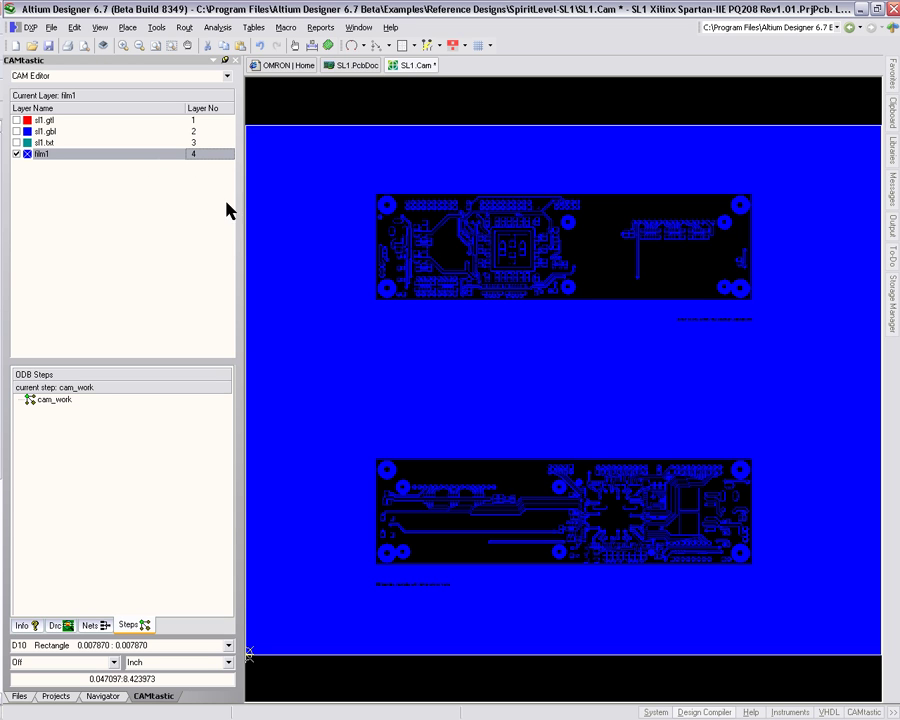
left_click(36, 158)
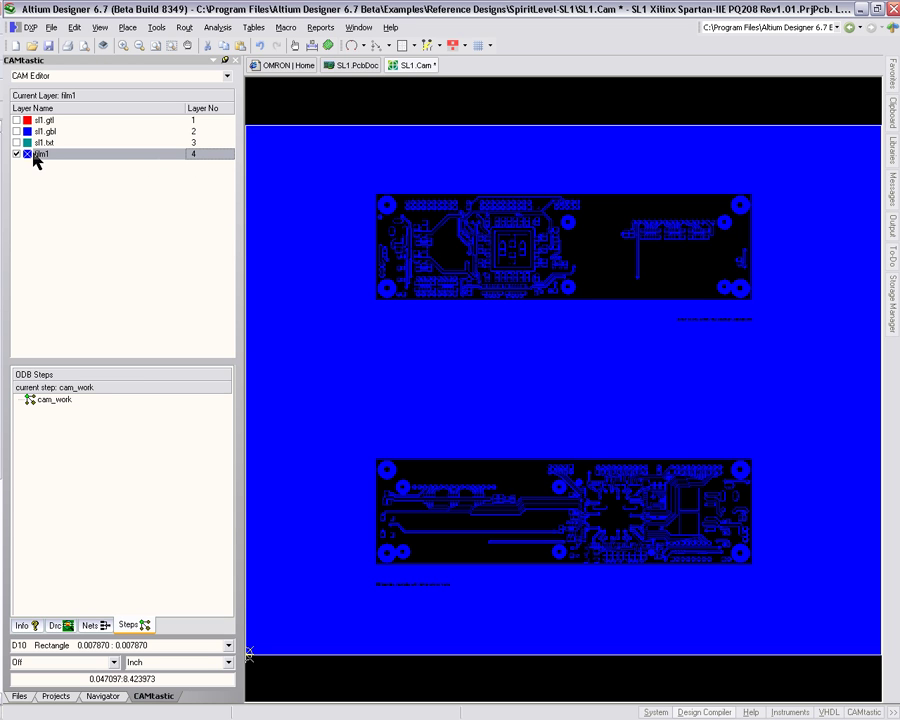
left_click(31, 45)
right_click(58, 160)
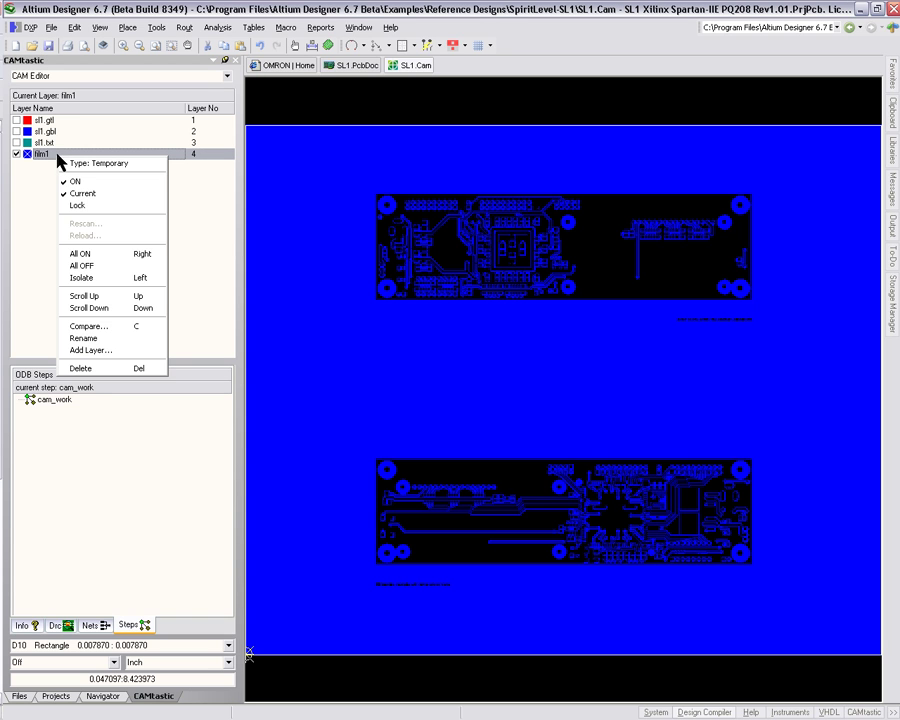
left_click(44, 200)
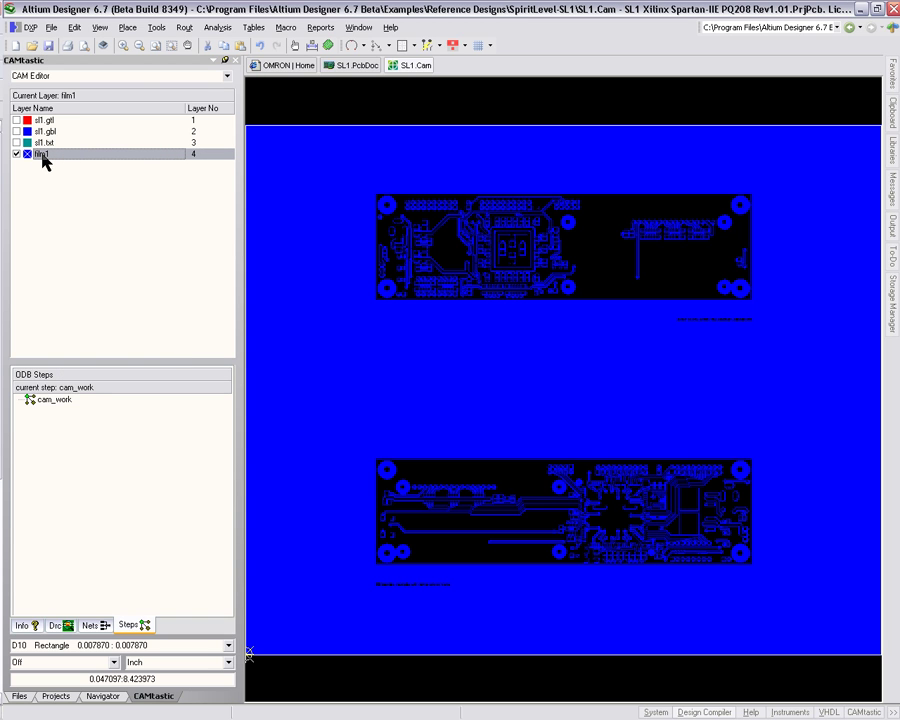
Step: Set up a Gerber export with arcs (G75), step and repeat codes, separate composite layers and polygons converted to vector fill enabled
left_click(49, 27)
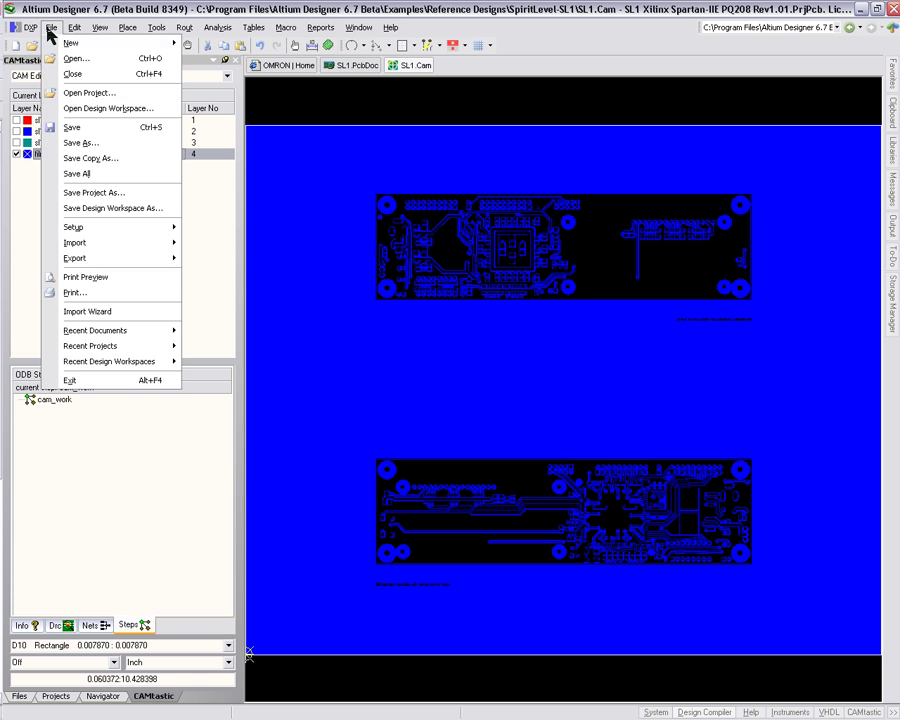
mouse_move(104, 257)
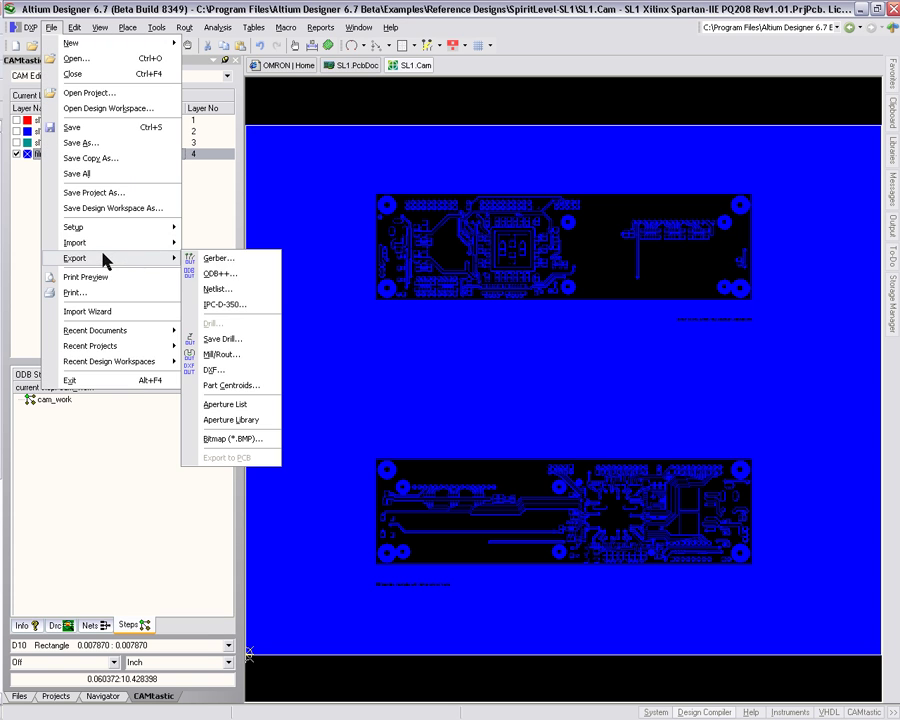
left_click(210, 257)
left_click(371, 301)
left_click(371, 317)
left_click(371, 333)
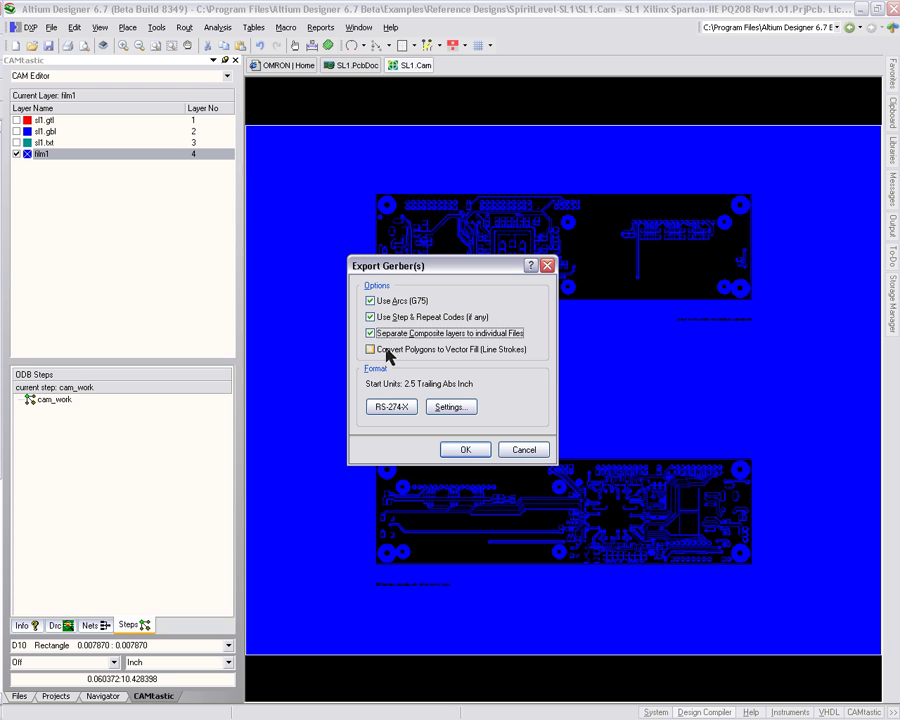
left_click(370, 350)
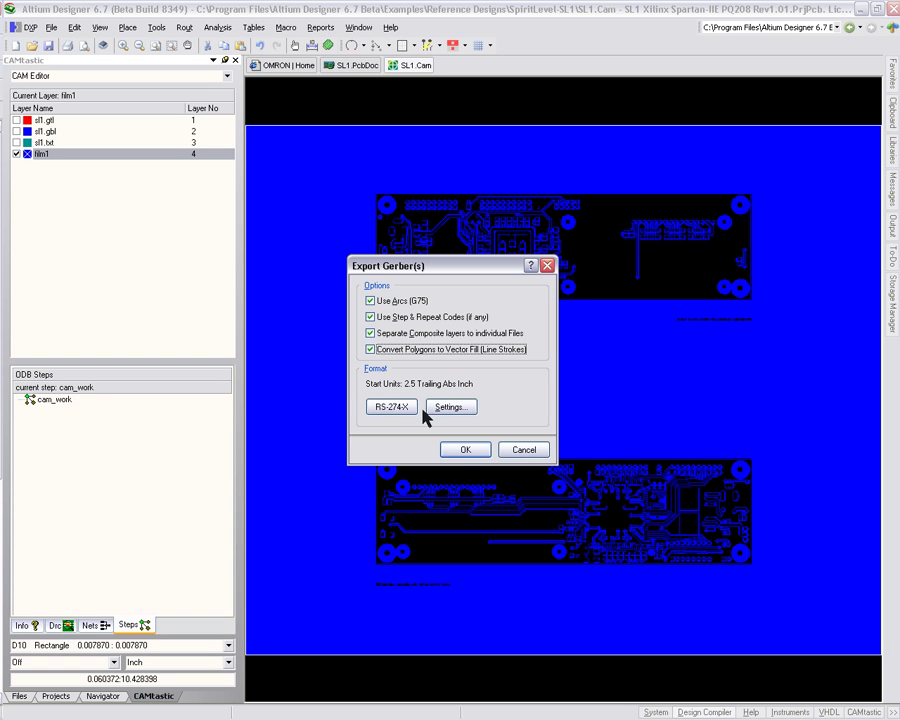
left_click(462, 450)
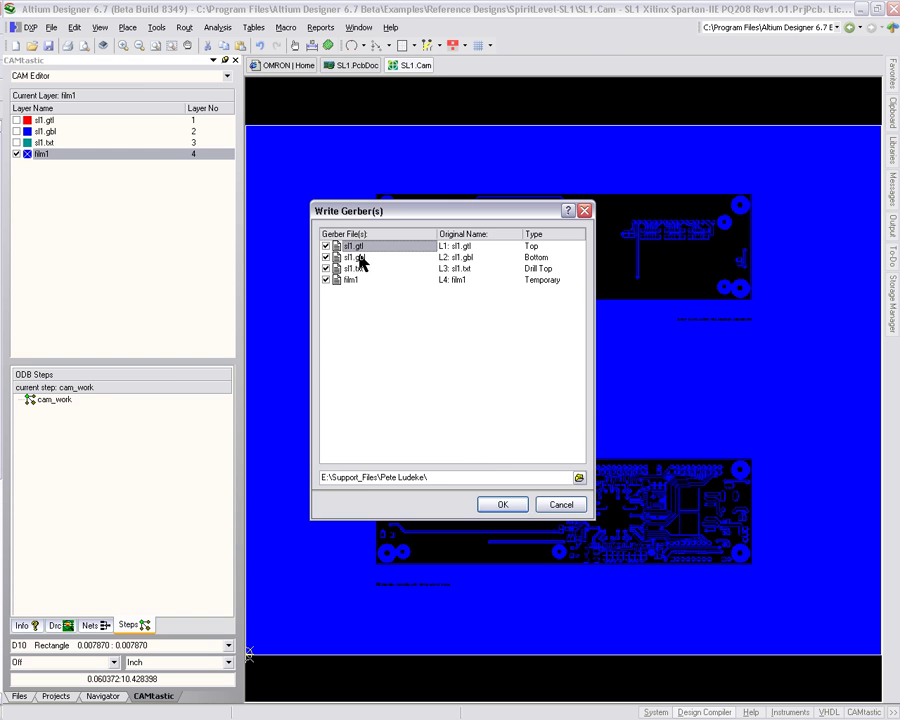
Step: Exclude sl1.gtl, sl1.gbl and sl1.txt from the Gerber files to write, leaving only film1
left_click(326, 257)
left_click(326, 268)
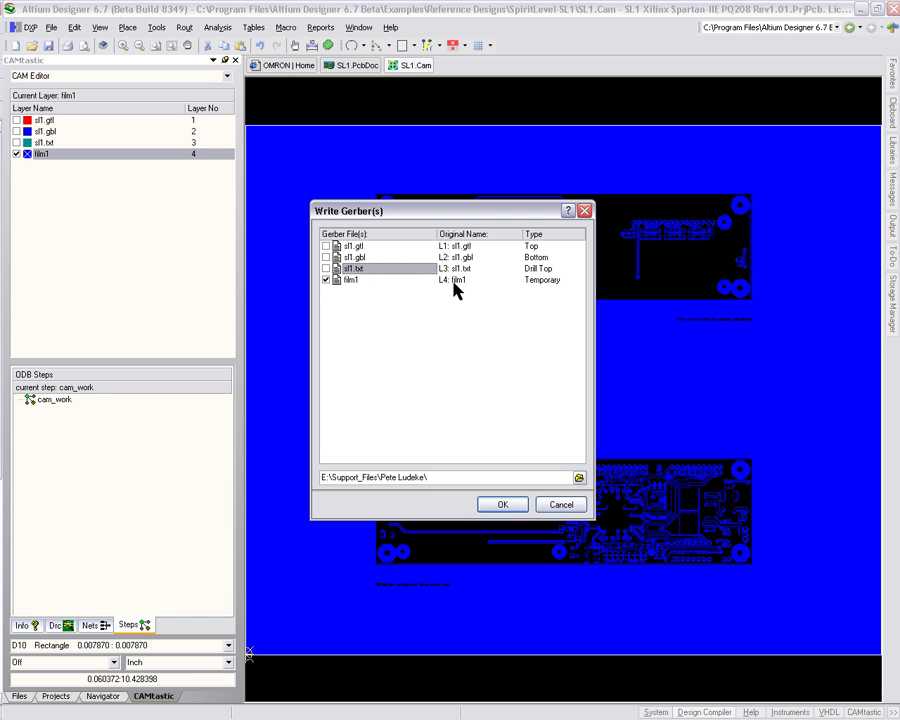
left_click(531, 282)
left_click(503, 505)
left_click(462, 478)
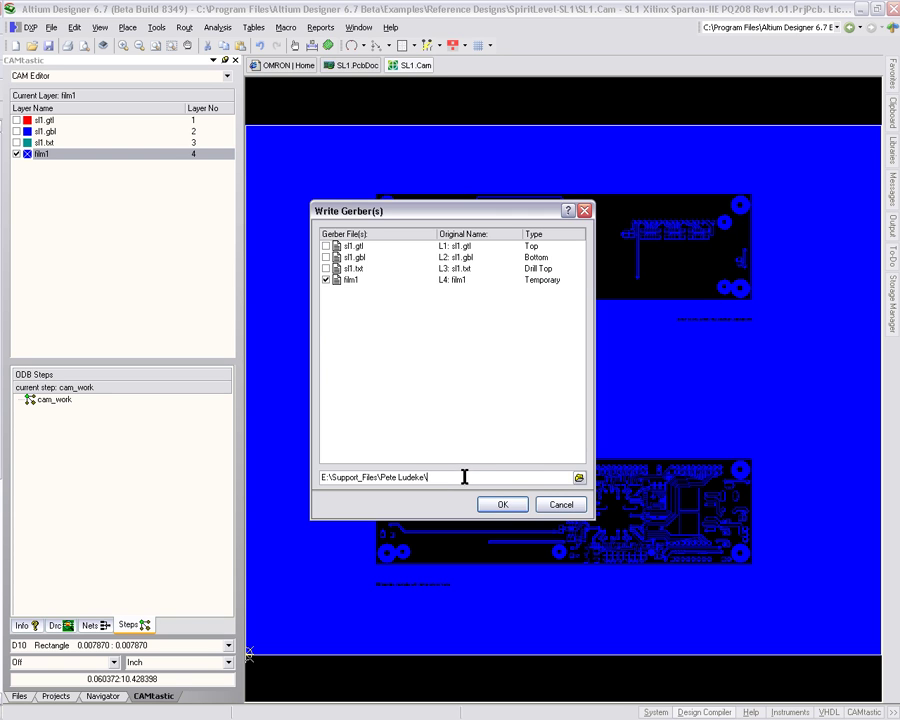
Step: Write the film1 Gerber to the SpiritLevel-SL1\Unit Output files folder in the Altium Designer 6.7 Beta examples on drive C
left_click(579, 478)
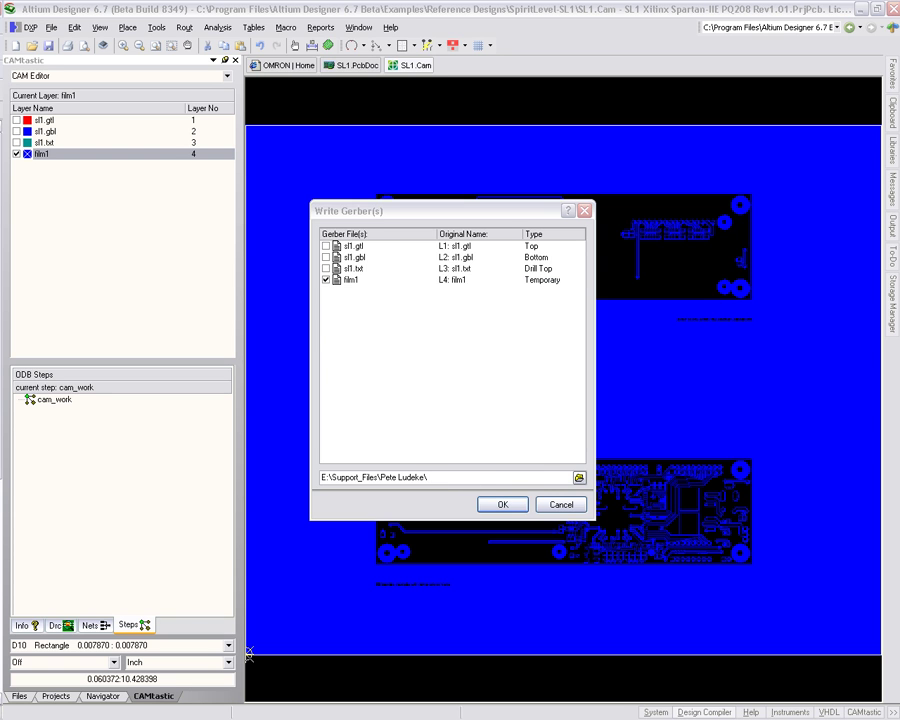
left_click_drag(546, 403, 546, 333)
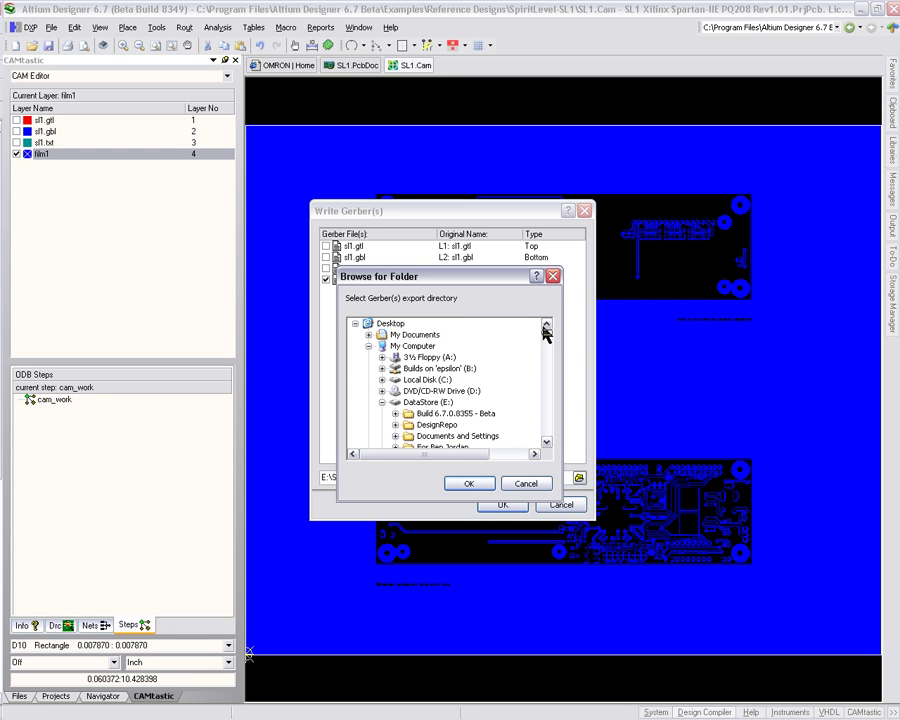
left_click(382, 380)
left_click(433, 412)
scroll(436, 425, "down", 2)
scroll(437, 427, "down", 1)
scroll(437, 427, "down", 1)
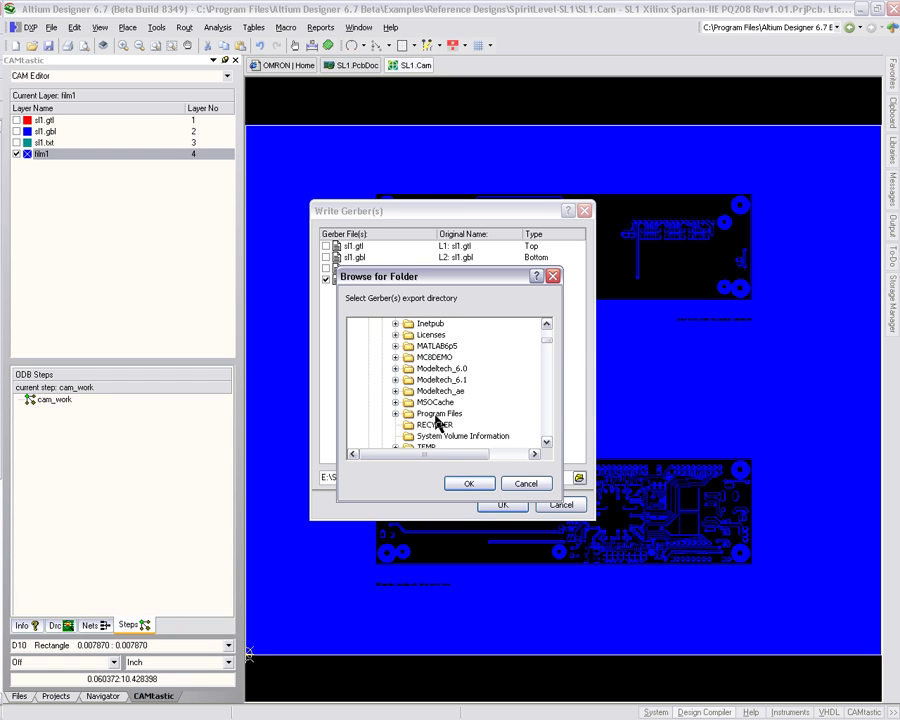
double_click(436, 418)
left_click(463, 370)
double_click(463, 370)
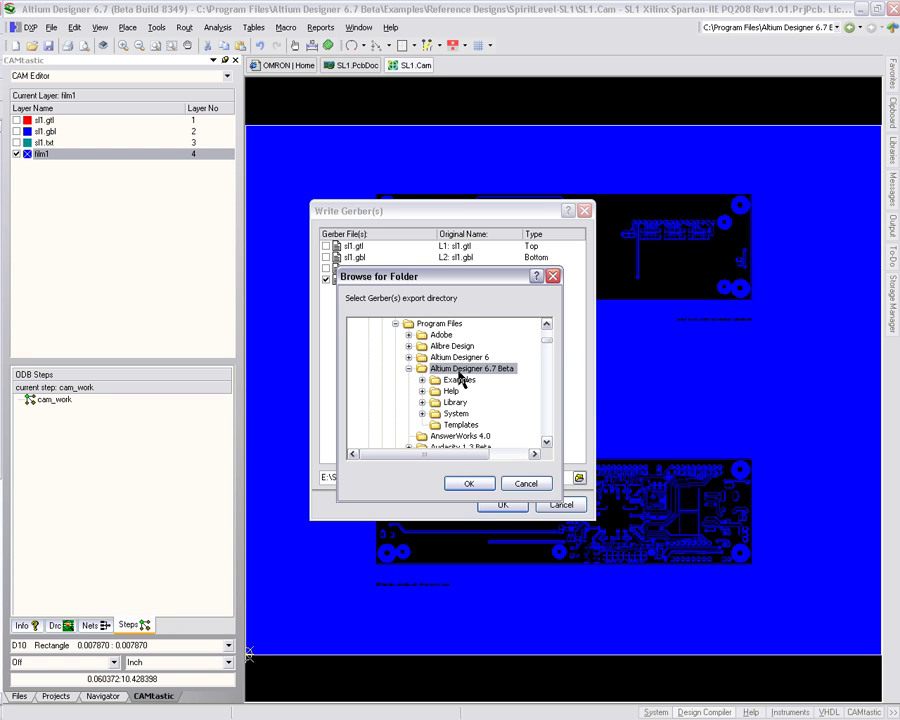
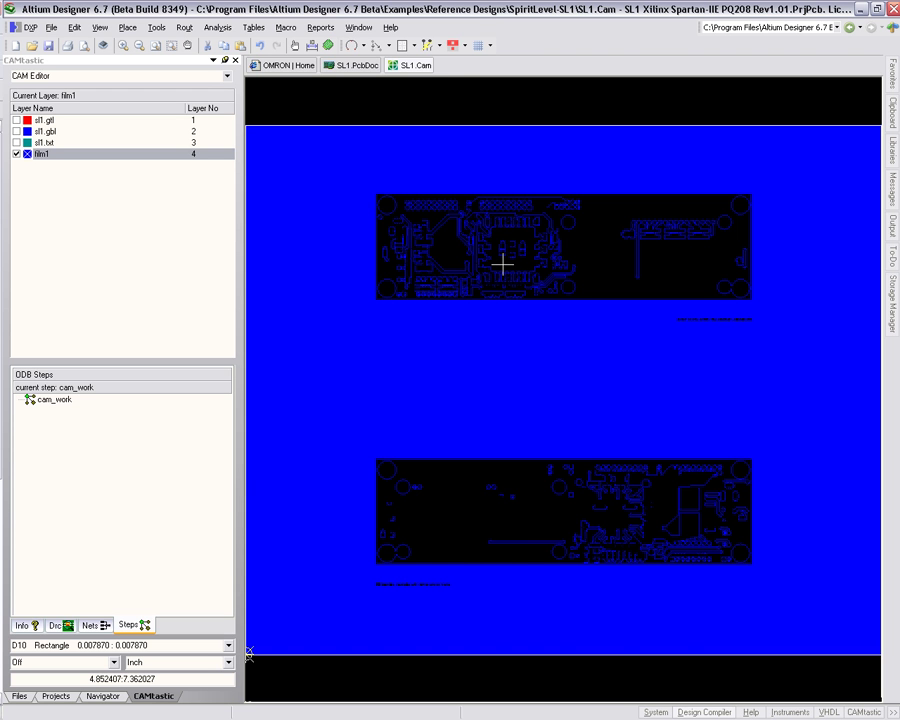
Step: Examine the pads and tracks of both board images on the film1 layer up close
key("Page_Up")
key("Page_Up")
key("Page_Up")
key("Page_Down")
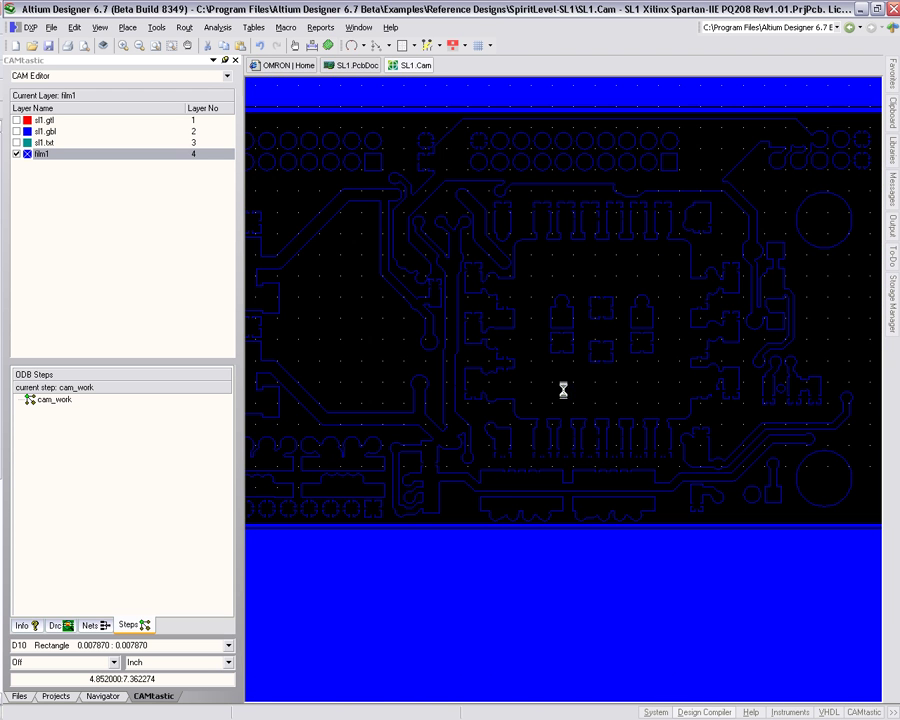
key("Page_Down")
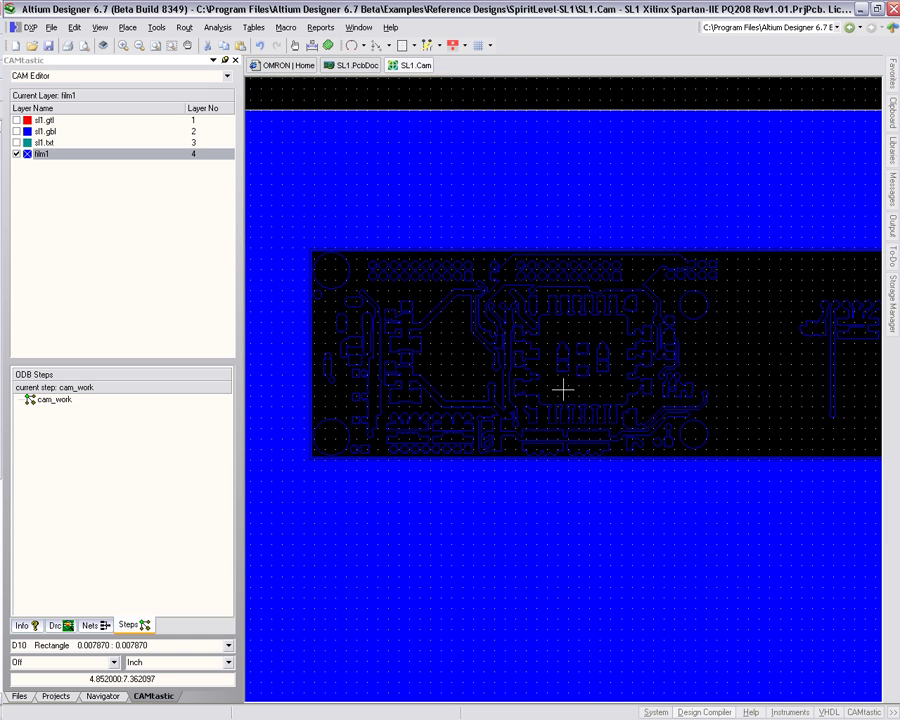
key("Page_Up")
key("Page_Down")
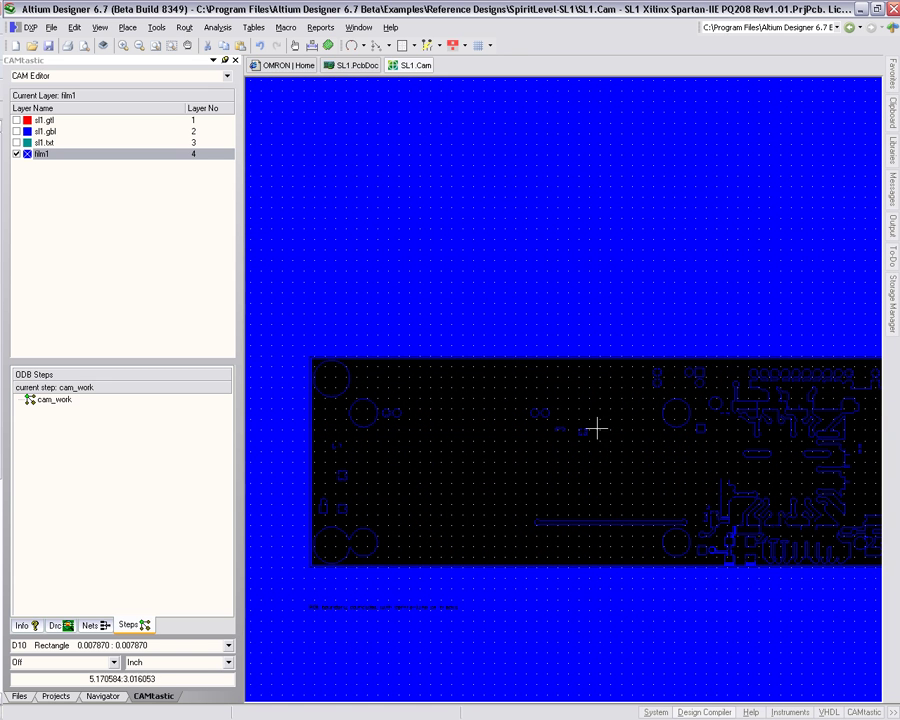
key("Page_Up")
key("Page_Up")
key("Page_Down")
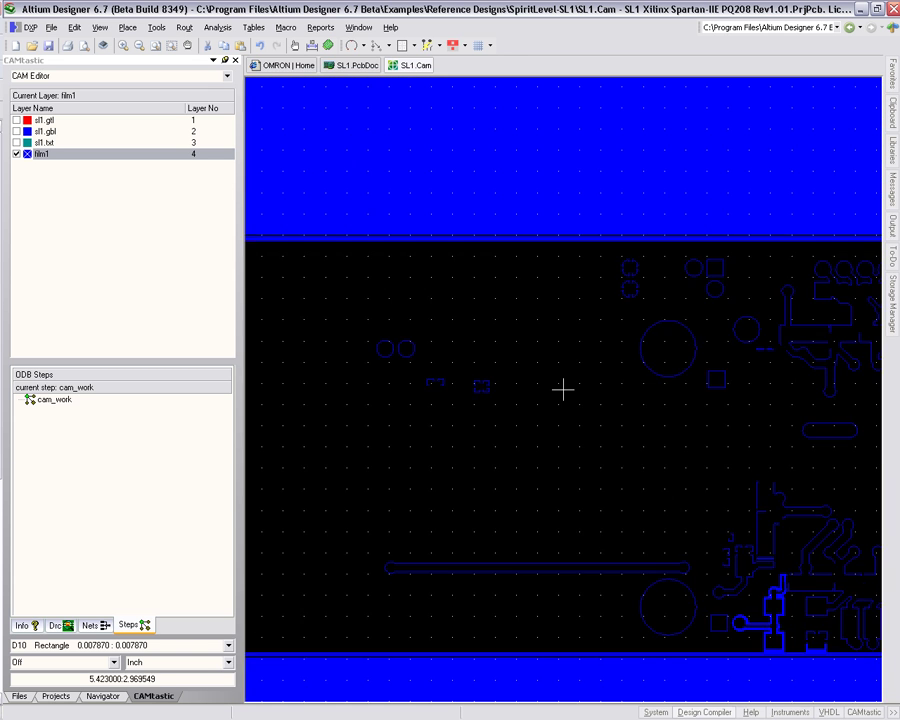
key("Page_Down")
key("Page_Down")
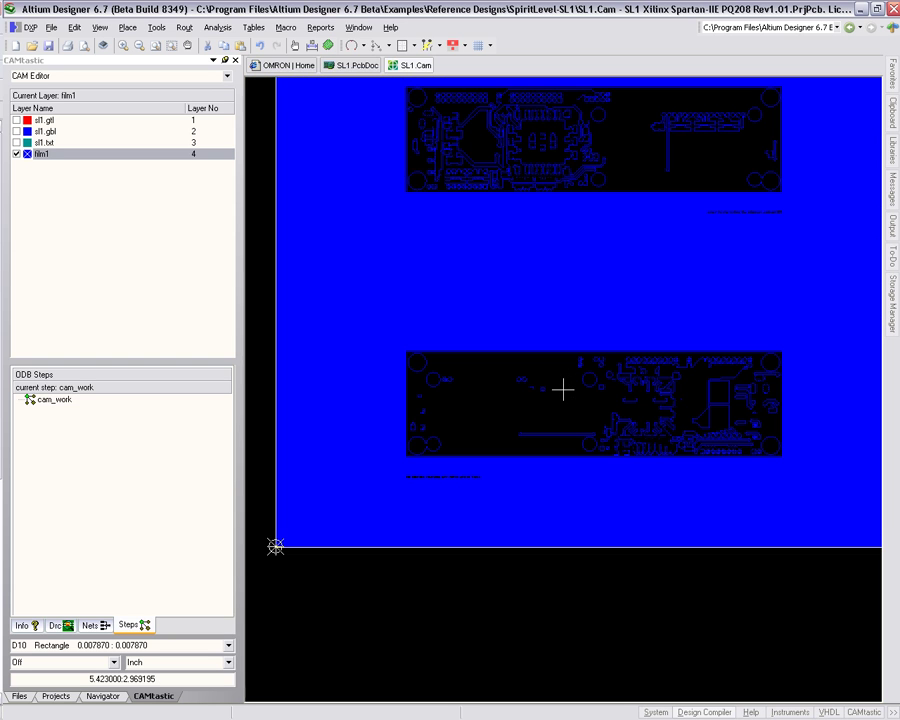
key("ctrl+Page_Down")
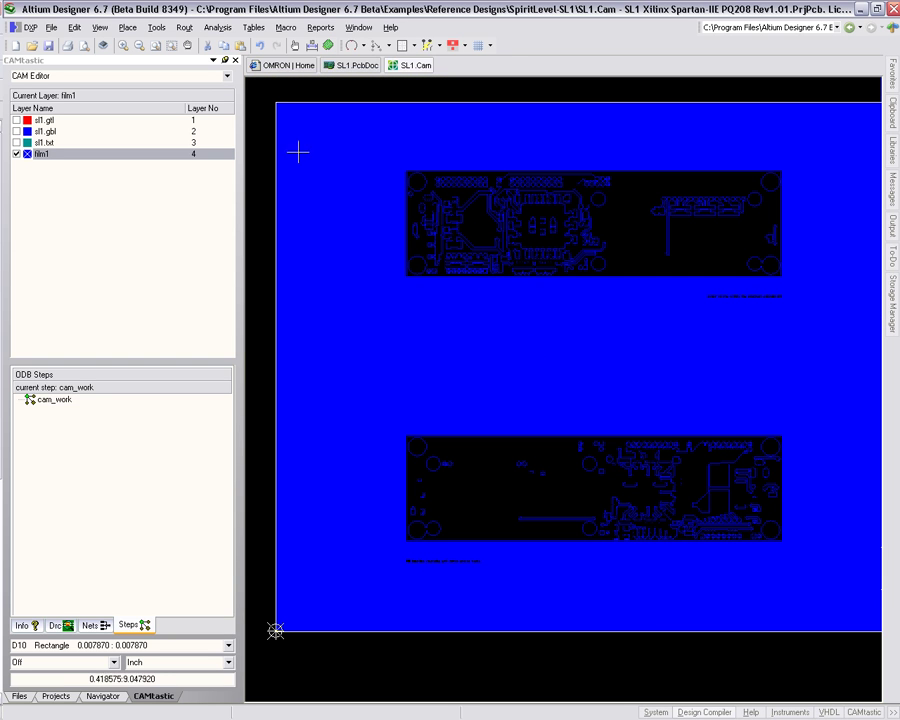
Step: Export only the film1 layer to cam.dxf in the Unit Output files folder, using Filled (End Caps) output and text converted to plines
left_click(51, 27)
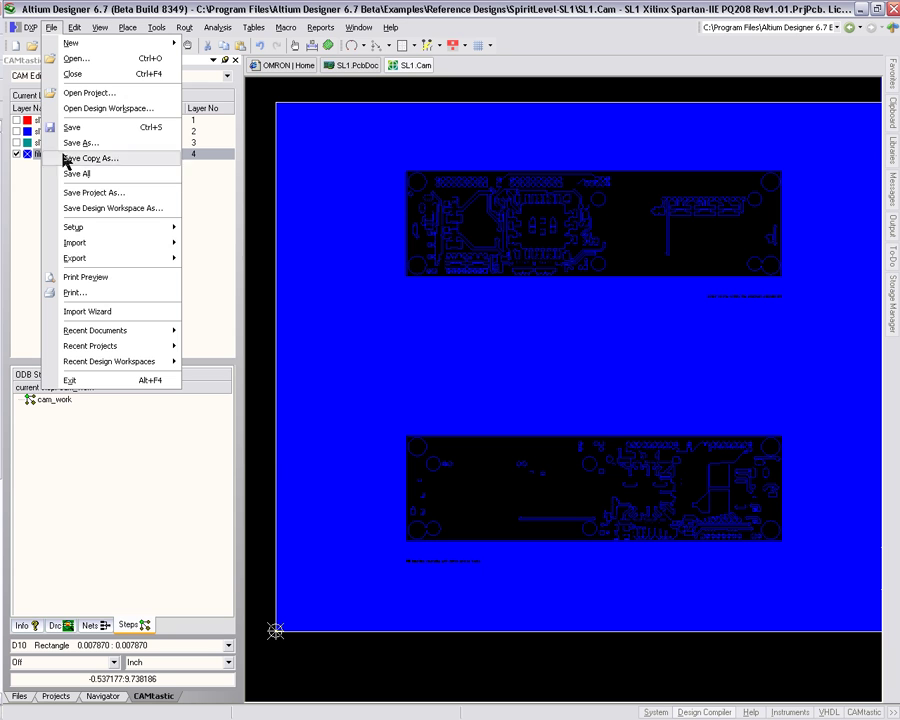
mouse_move(72, 259)
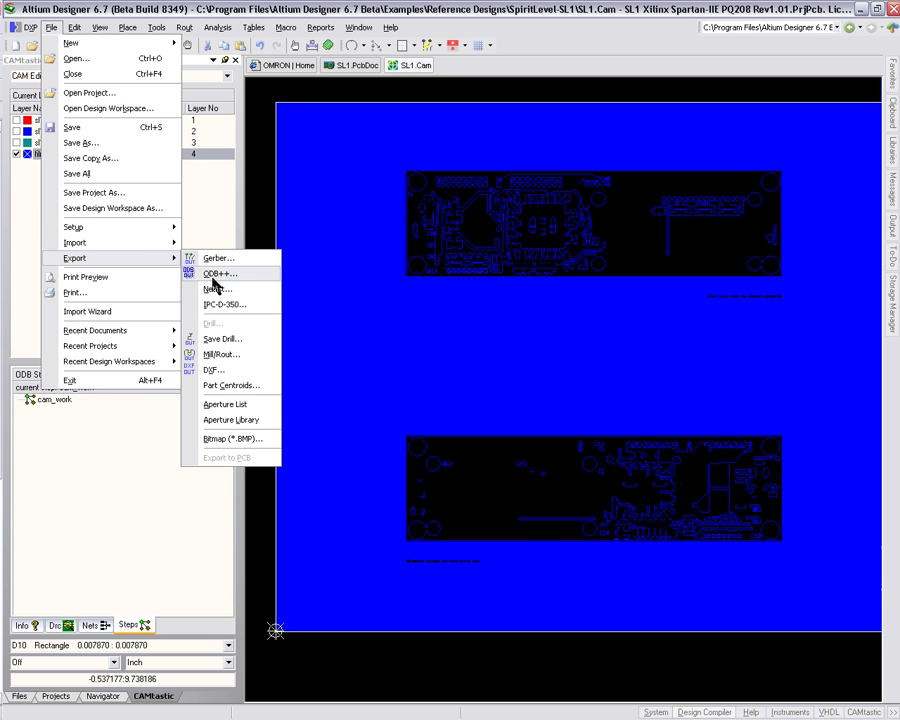
left_click(213, 369)
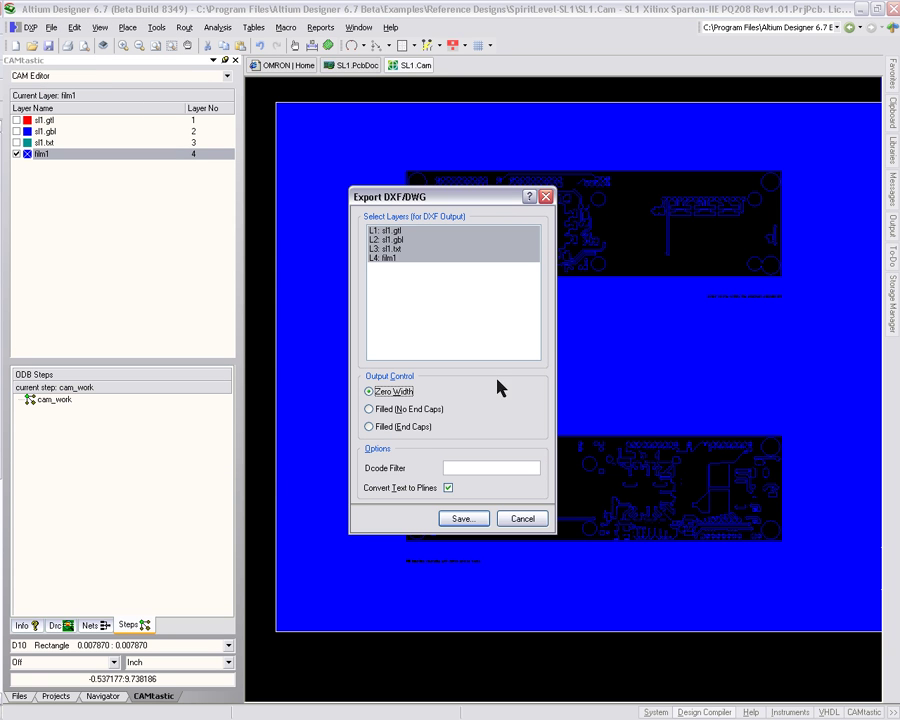
left_click(400, 249)
left_click(387, 259)
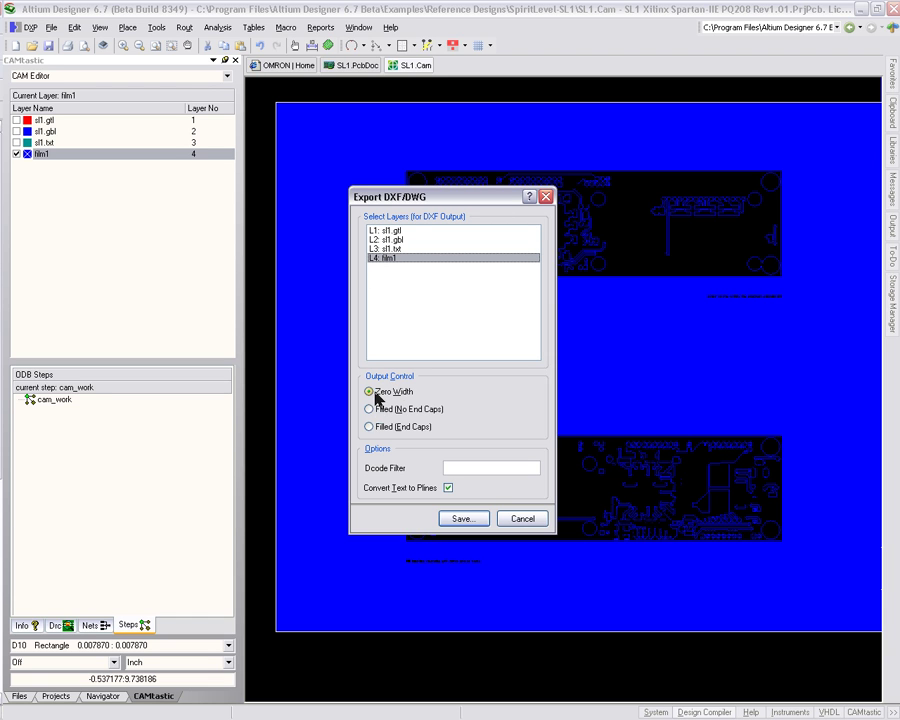
left_click(383, 427)
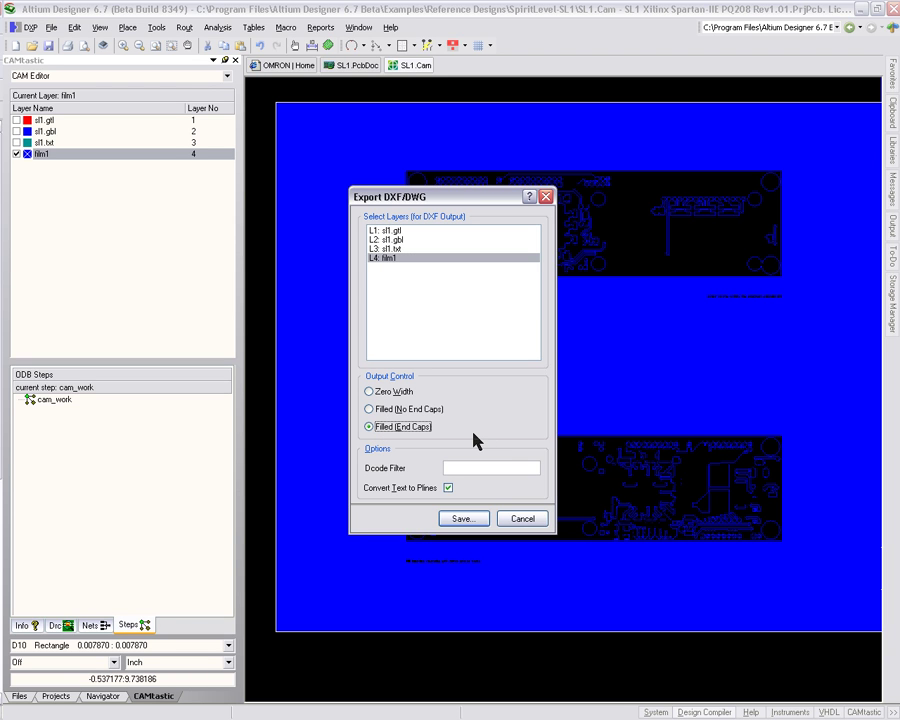
left_click(484, 467)
left_click(460, 520)
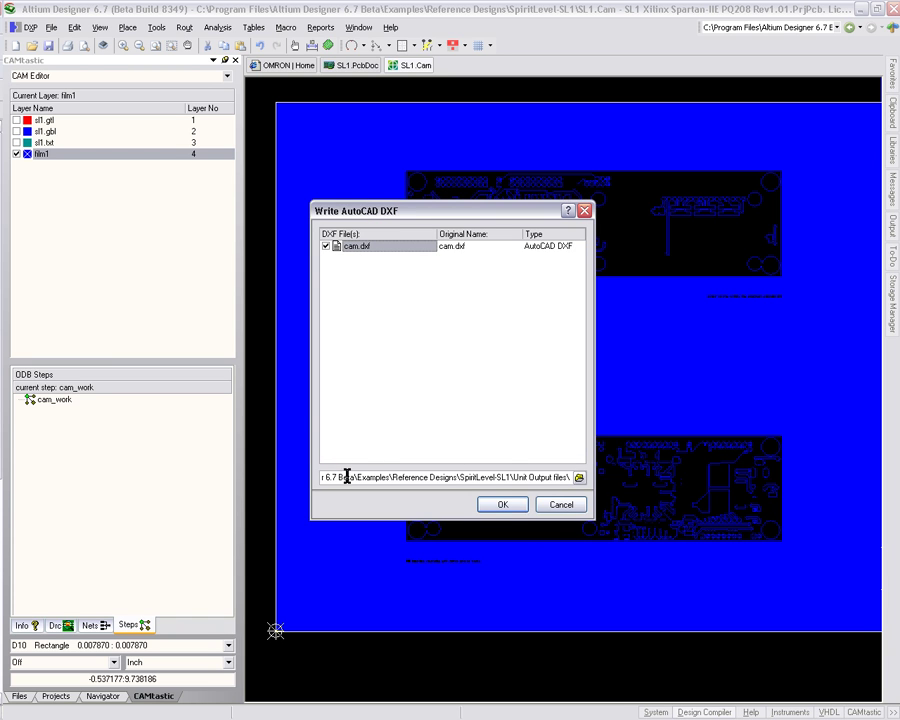
left_click(504, 503)
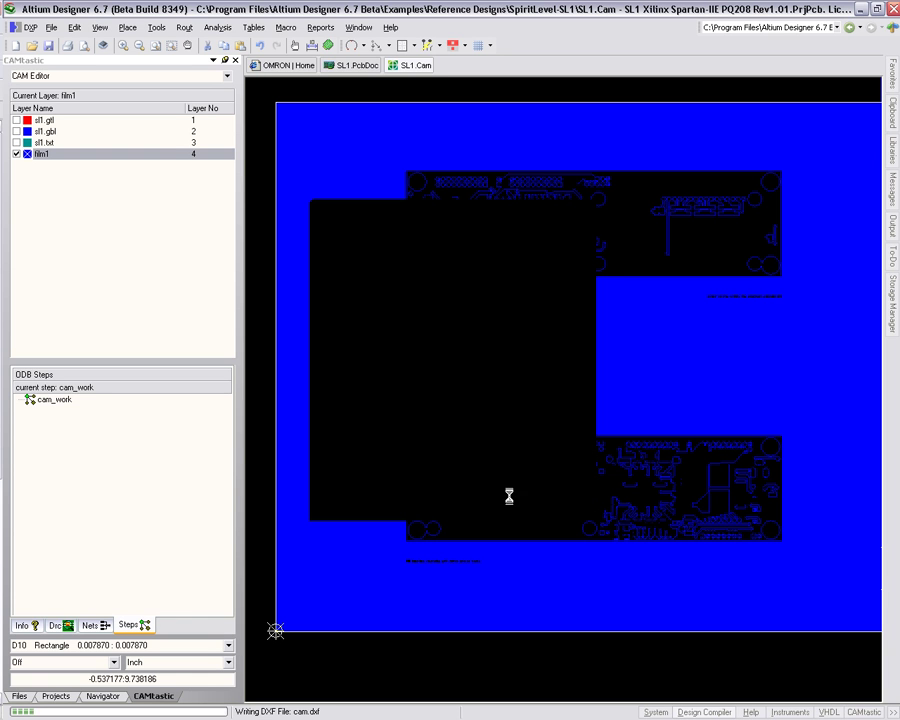